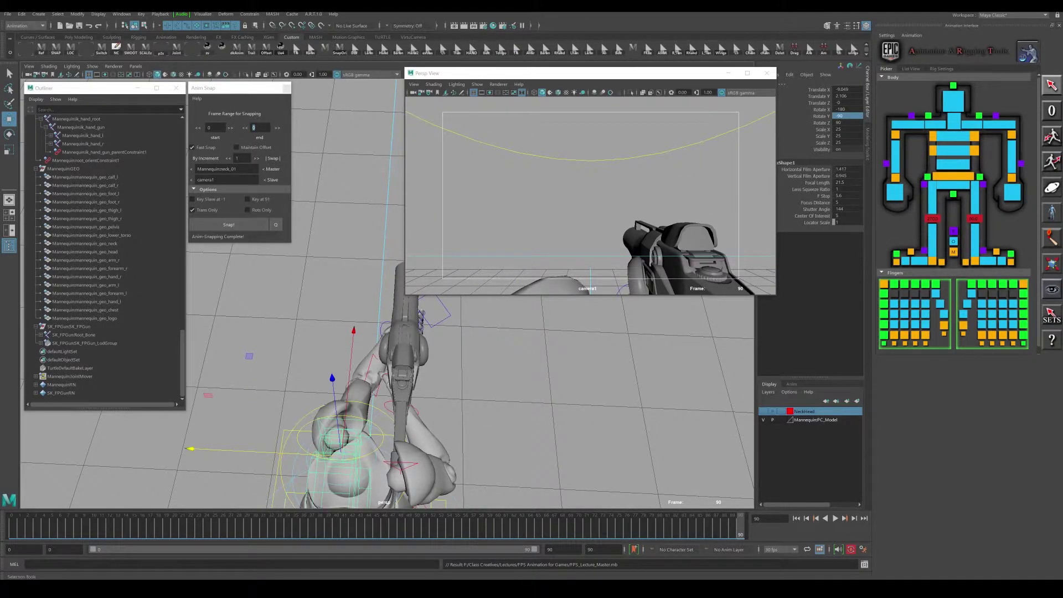
Step: Select all rig controls including spaces and extend the animation and visible playback range to frame 150
{"action": "left_click", "coordinate": [1051, 87]}
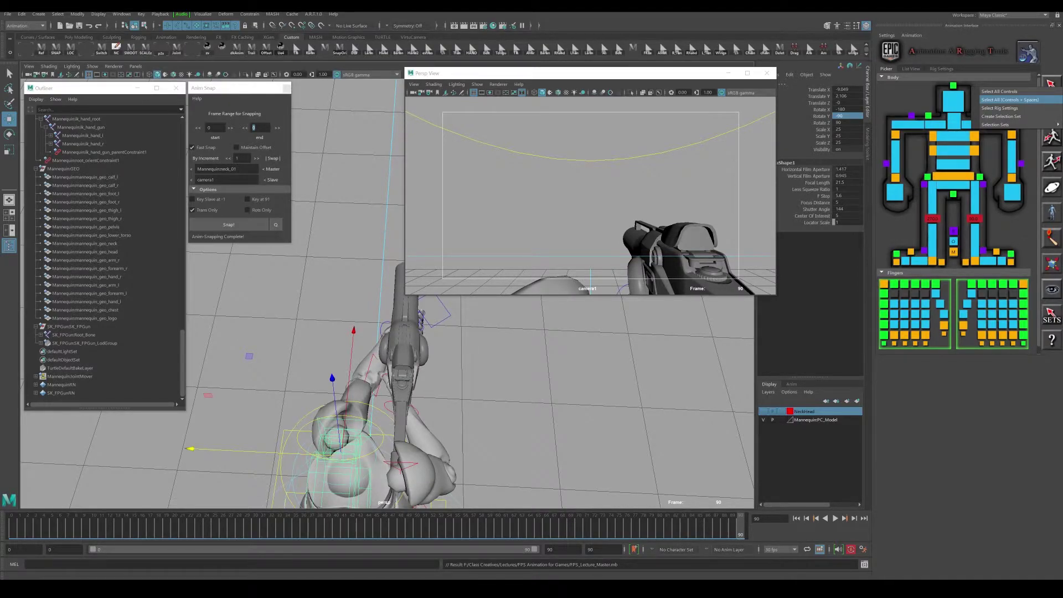
{"action": "left_click", "coordinate": [1009, 99]}
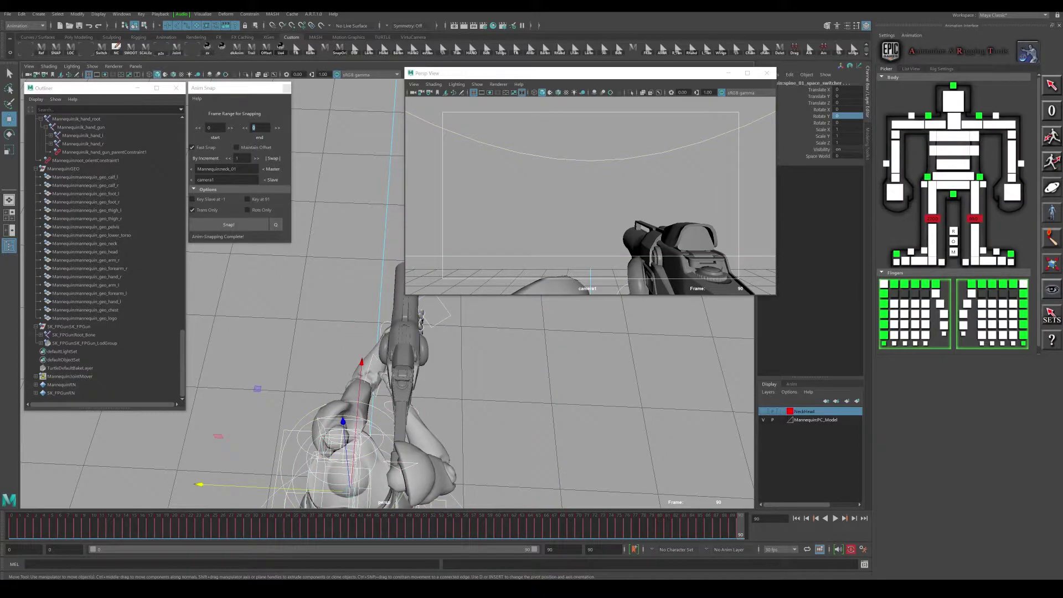
{"action": "double_click", "coordinate": [591, 549]}
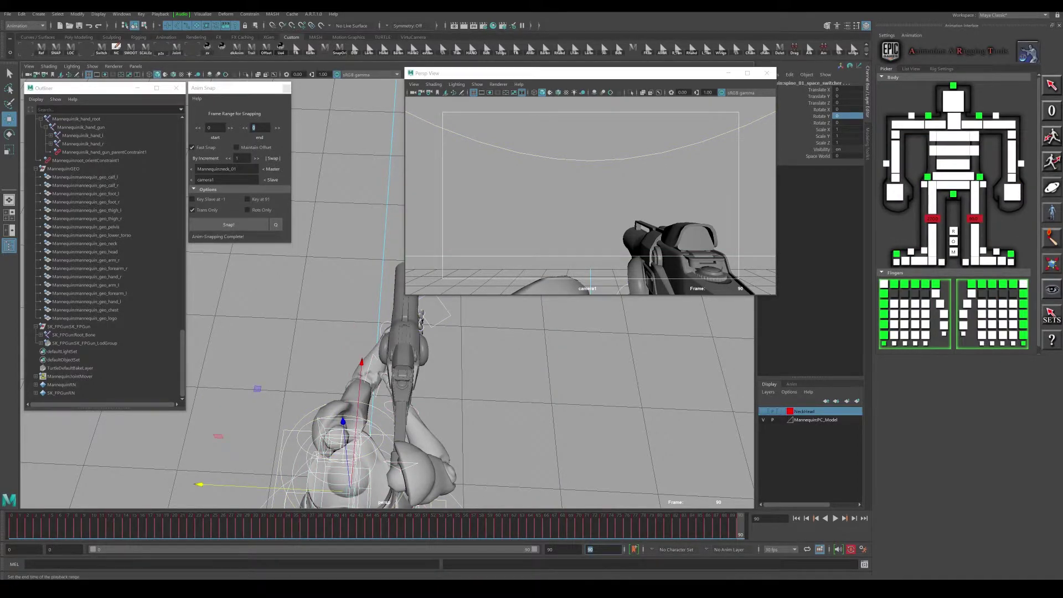
{"action": "type", "text": "150"}
{"action": "key", "text": "Return"}
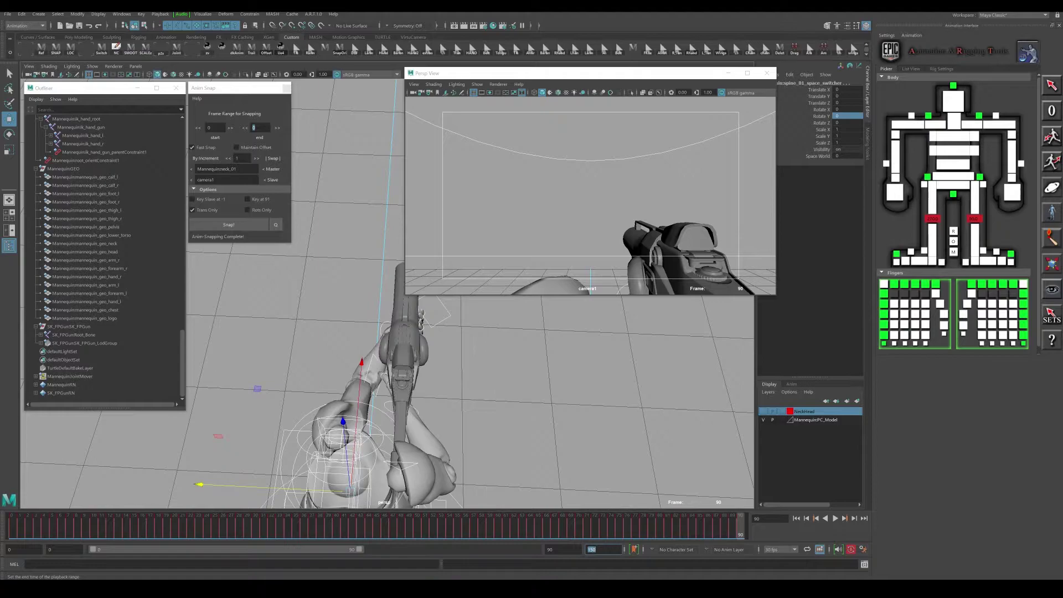
{"action": "left_click_drag", "start_coordinate": [359, 549], "coordinate": [535, 549]}
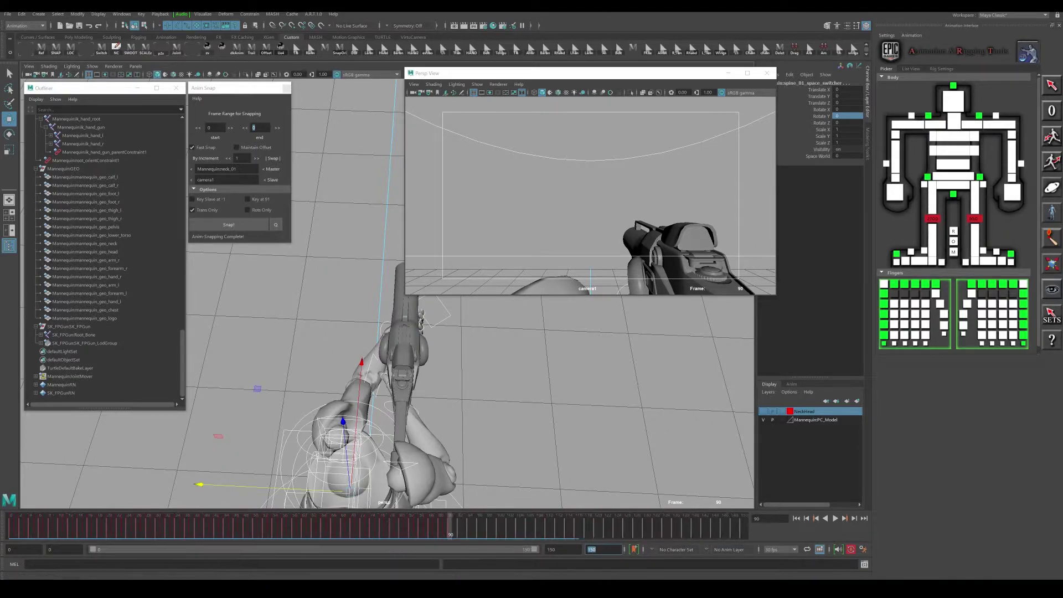
Step: Copy the keys of all selected controls and spaces across the animated range from frame 0 through frame 90
{"action": "key", "text": "alt+shift+v"}
{"action": "key", "text": "alt+v"}
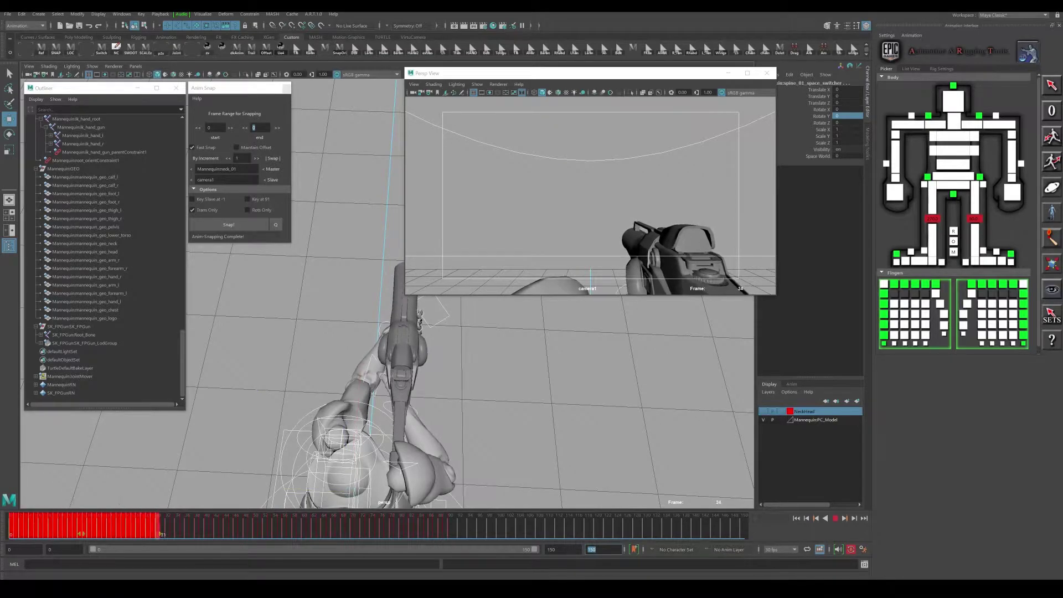
{"action": "key", "text": "alt+v"}
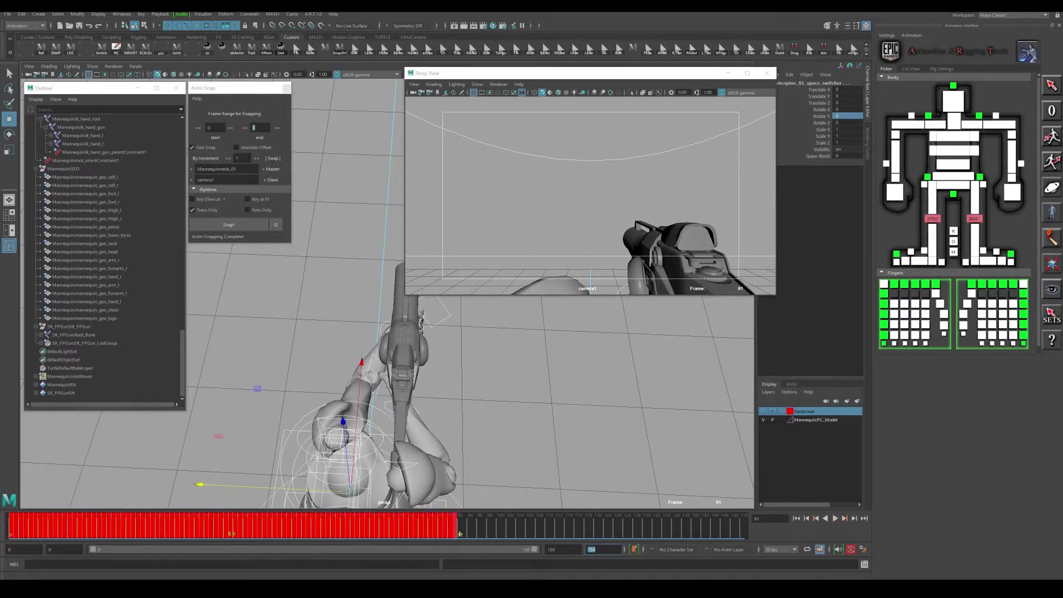
{"action": "right_click", "coordinate": [432, 529]}
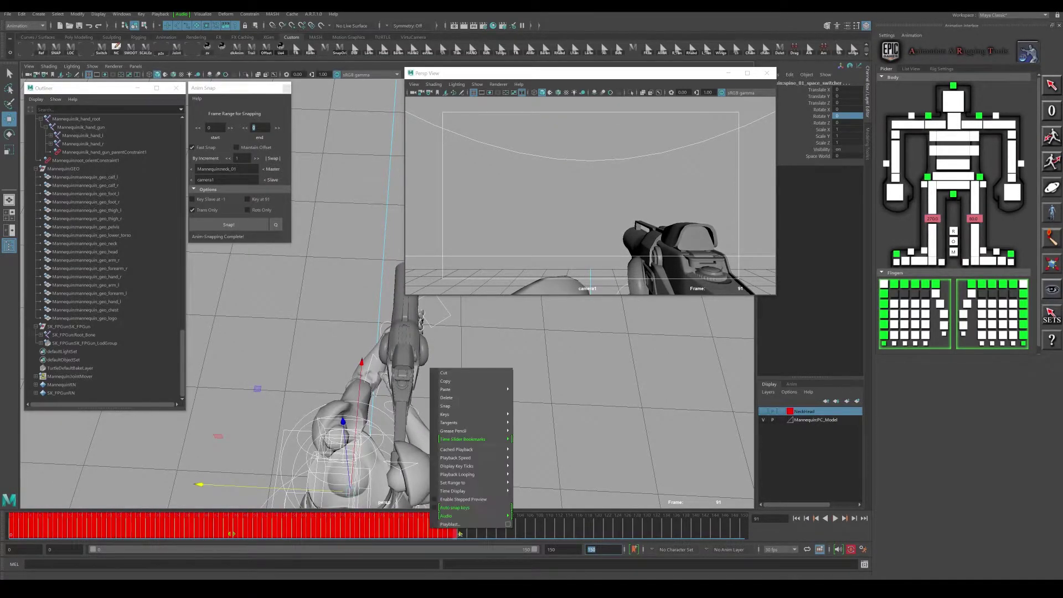
{"action": "left_click", "coordinate": [449, 381]}
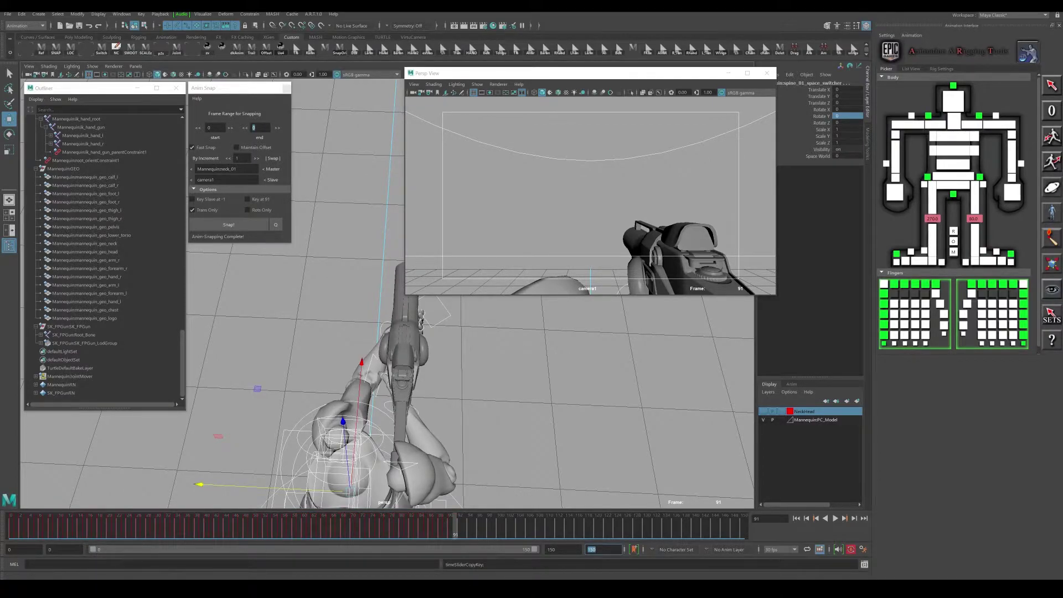
Step: Import the FirstPerson_Fire.FBX mocap onto the Mannequin using the IK import method, no root motion and a frame offset of 0
{"action": "left_click", "coordinate": [1051, 136]}
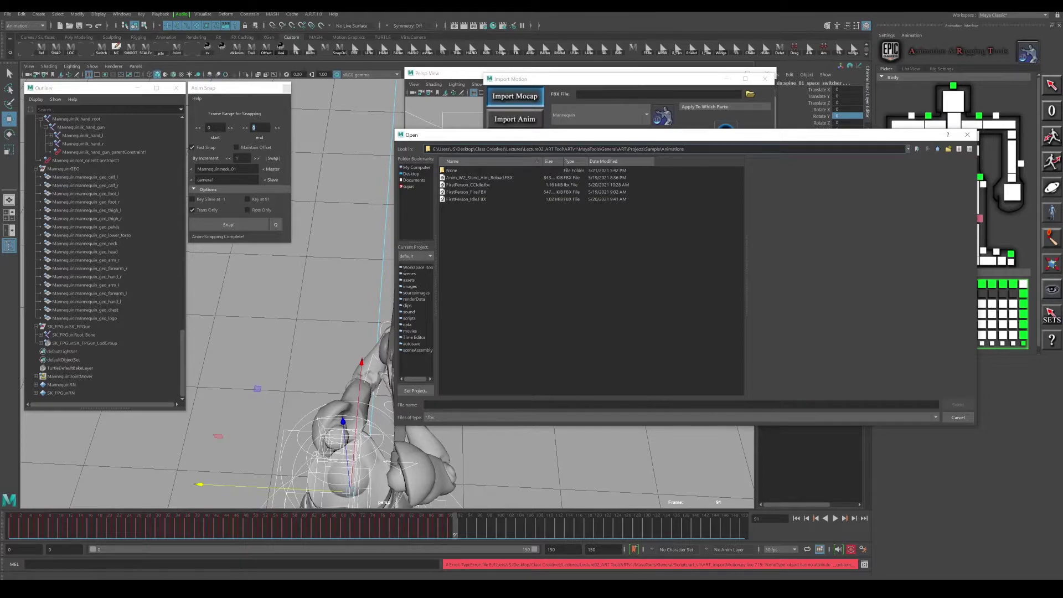
{"action": "left_click", "coordinate": [466, 192]}
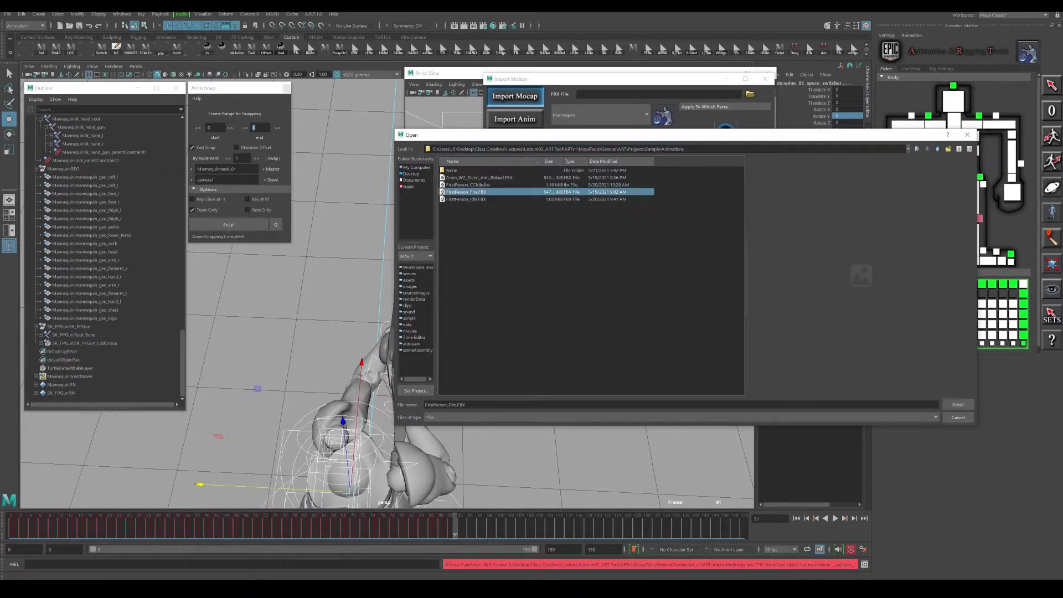
{"action": "left_click", "coordinate": [957, 405]}
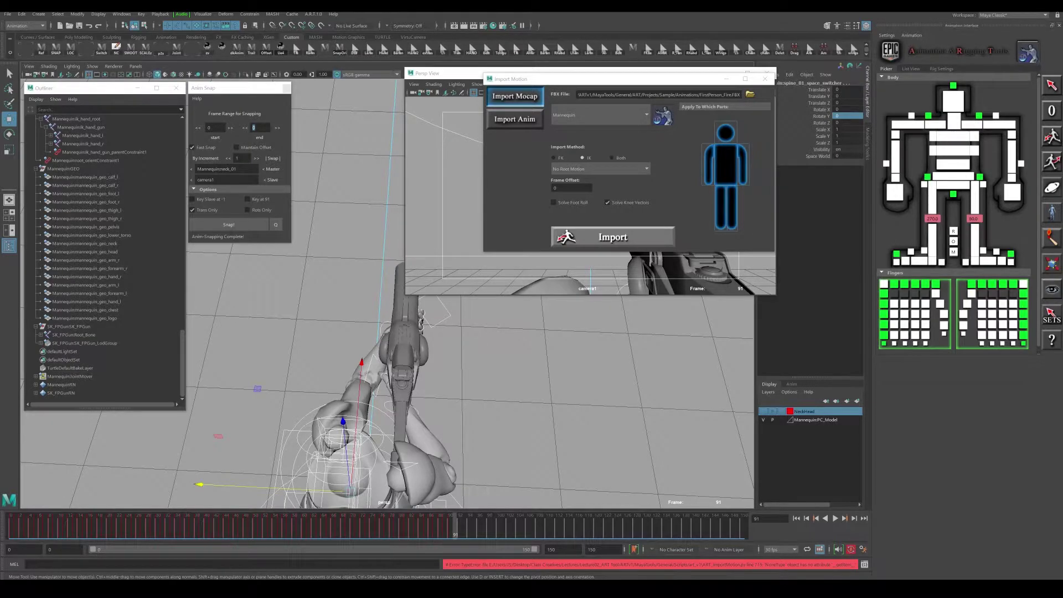
{"action": "left_click", "coordinate": [612, 237]}
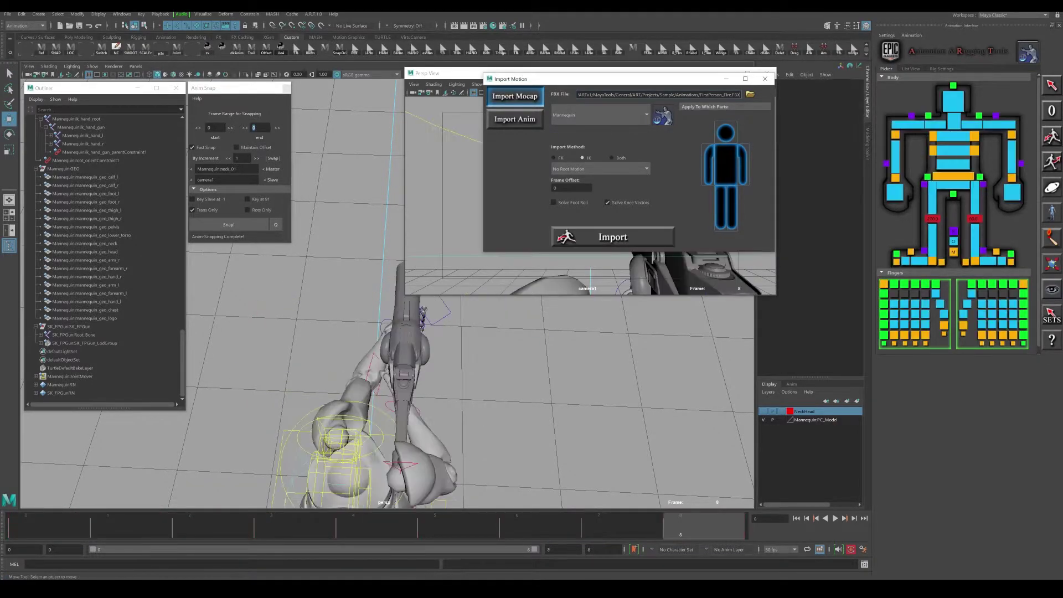
{"action": "mouse_move", "coordinate": [680, 526]}
{"action": "left_mouse_down"}
{"action": "mouse_move", "coordinate": [297, 526]}
{"action": "mouse_move", "coordinate": [686, 525]}
{"action": "left_mouse_up"}
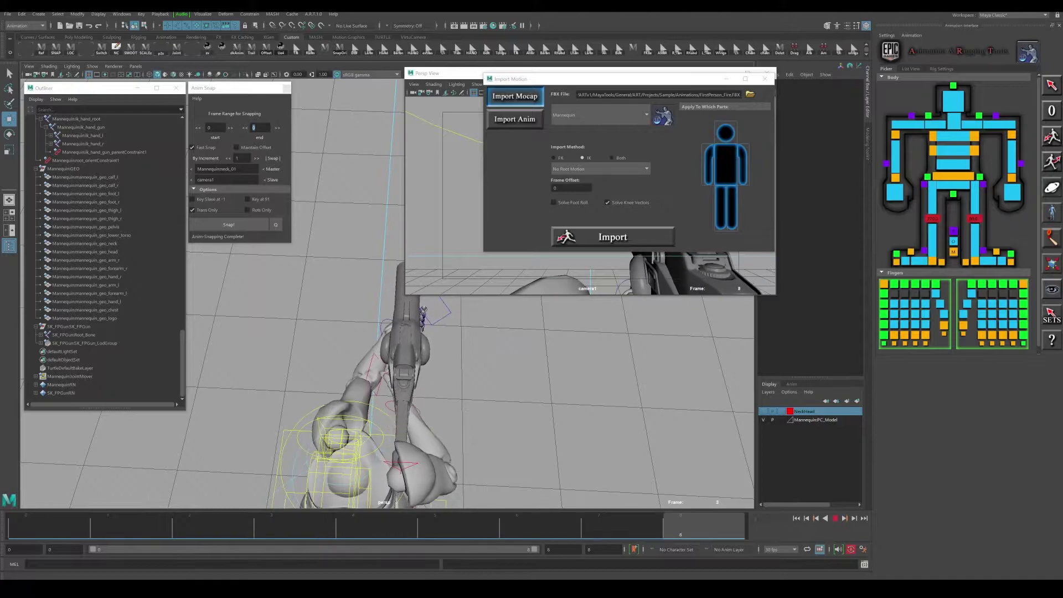
Step: Select all rig controls including spaces and extend the animation and visible playback range to frame 200
{"action": "left_click_drag", "start_coordinate": [543, 409], "coordinate": [282, 320], "text": "alt"}
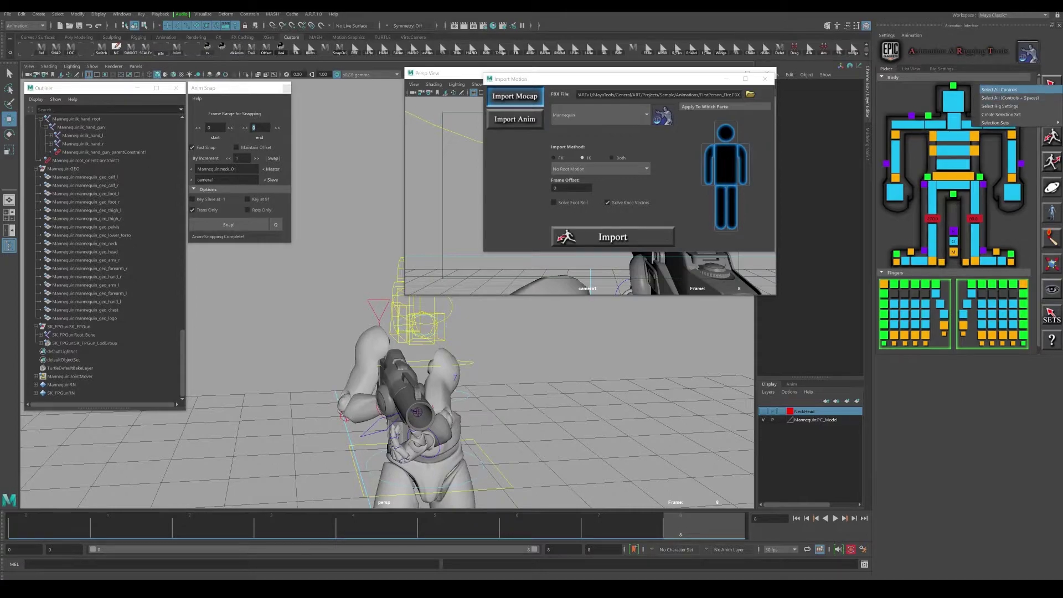
{"action": "left_click", "coordinate": [1051, 85]}
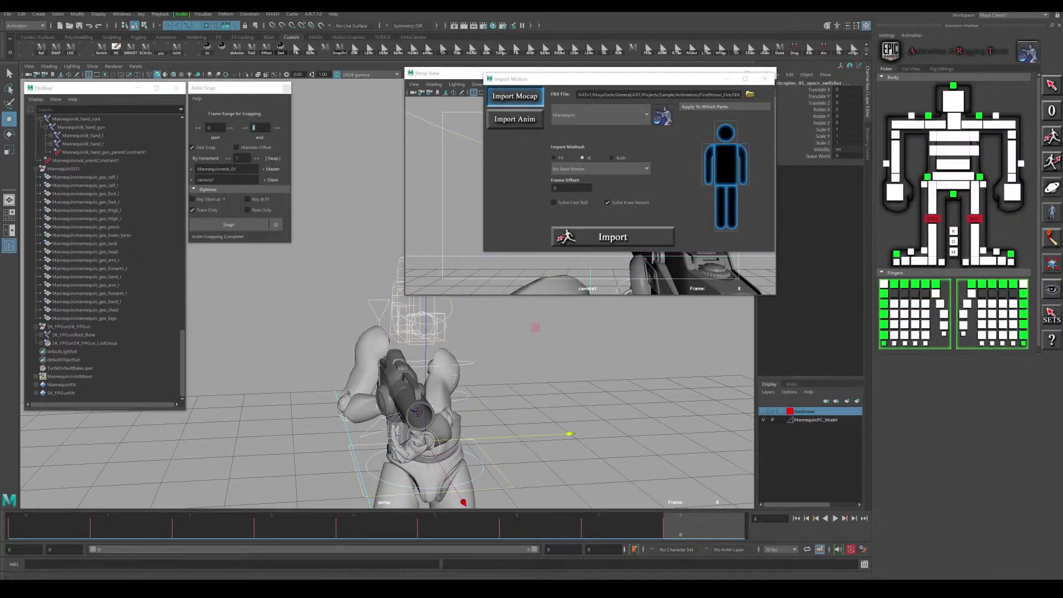
{"action": "left_click", "coordinate": [603, 549]}
{"action": "key", "text": "Return"}
{"action": "left_click_drag", "start_coordinate": [114, 549], "coordinate": [535, 549]}
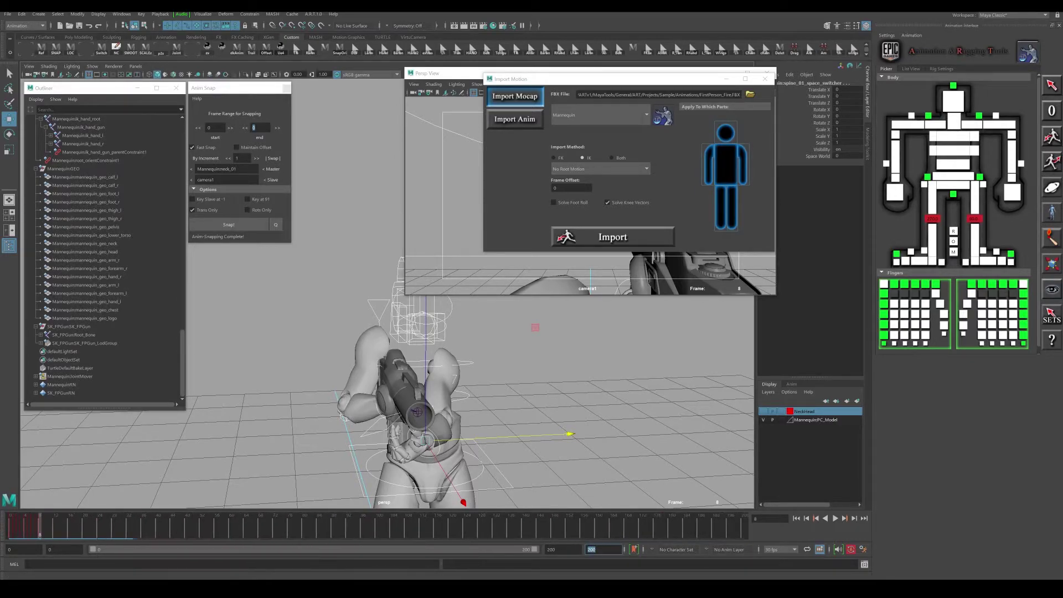
Step: Paste the copied keys onto all selected controls at frame 50, after the imported fire animation
{"action": "left_click_drag", "start_coordinate": [182, 525], "coordinate": [190, 526]}
{"action": "key", "text": "s"}
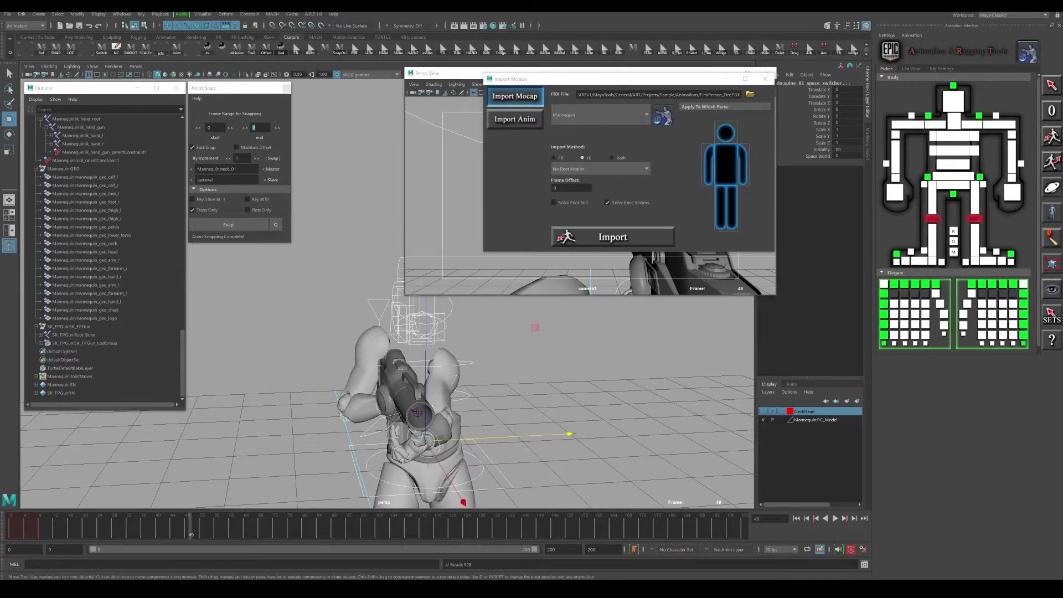
{"action": "key", "text": "alt+v"}
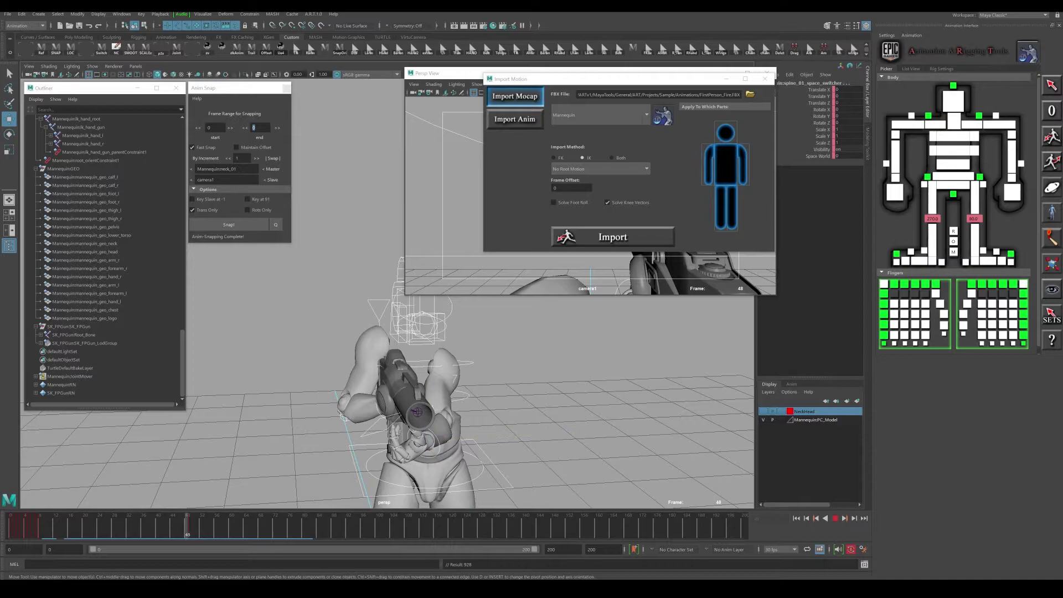
{"action": "key", "text": "alt+v"}
{"action": "right_click", "coordinate": [194, 531]}
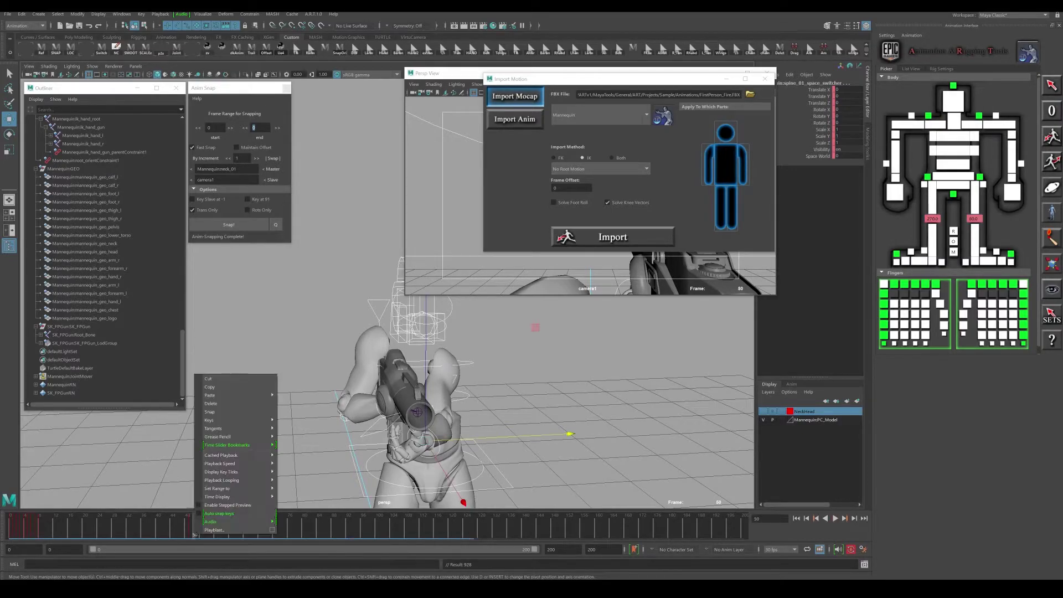
{"action": "mouse_move", "coordinate": [238, 395]}
{"action": "left_click", "coordinate": [293, 394]}
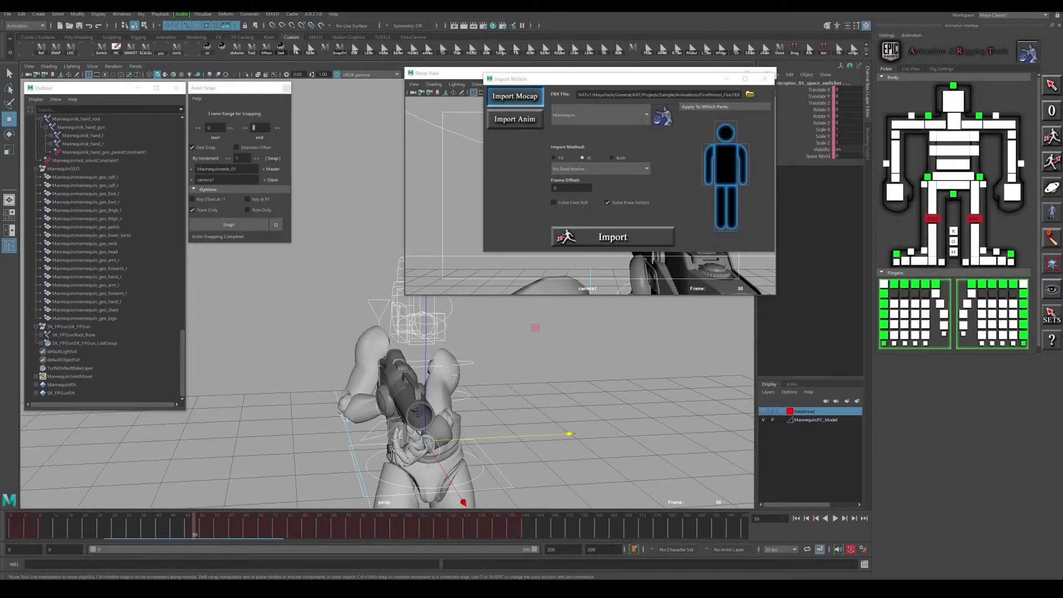
Step: Compare the character's pose at the start and end of the fire animation with the pasted pose at frame 50
{"action": "key", "text": "alt+comma"}
{"action": "key", "text": "alt+comma"}
{"action": "key", "text": "alt+period"}
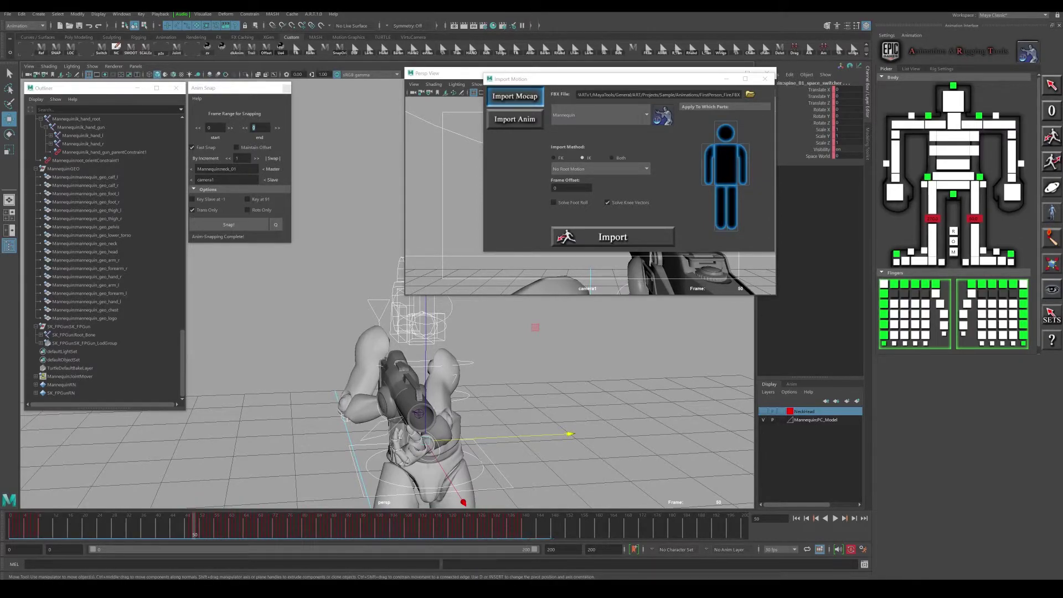
{"action": "key", "text": "alt+shift+v"}
{"action": "key", "text": "alt+v"}
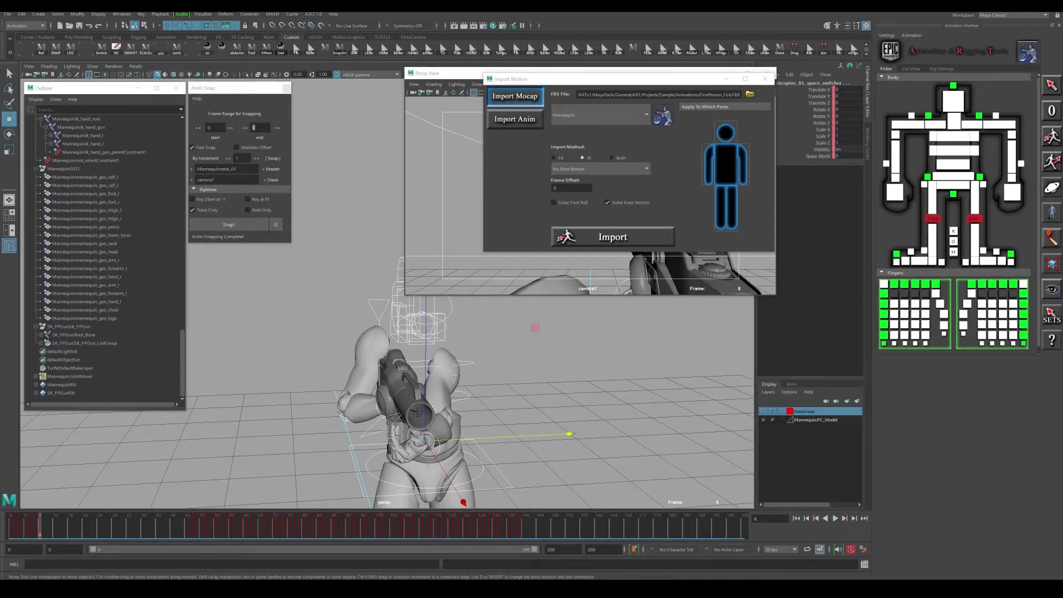
{"action": "key", "text": "alt+shift+v"}
{"action": "key", "text": "alt+v"}
{"action": "key", "text": "period"}
{"action": "key", "text": "comma"}
{"action": "left_click", "coordinate": [195, 526]}
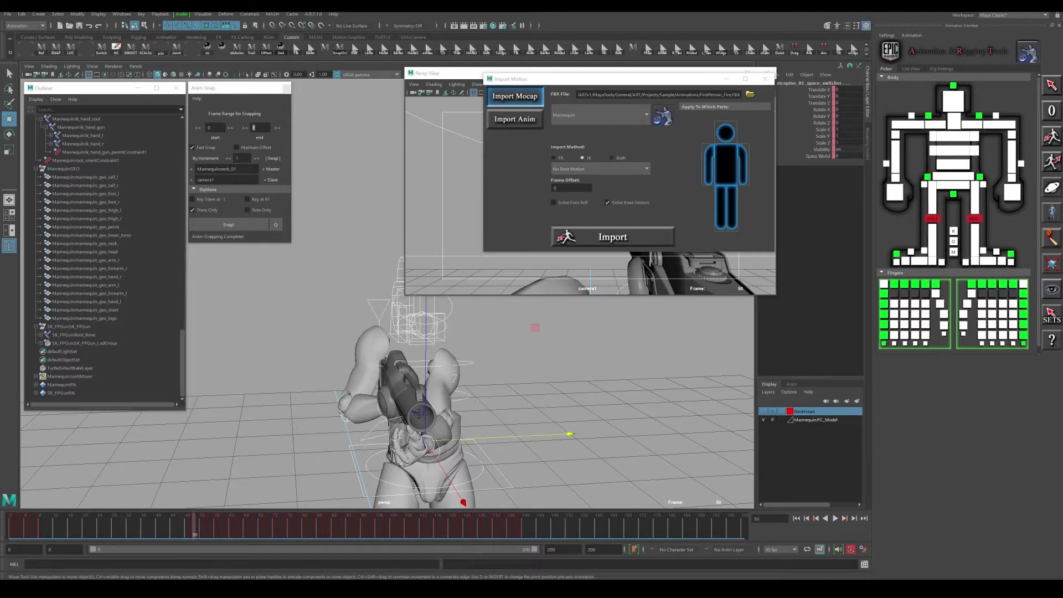
{"action": "key", "text": "alt+shift+v"}
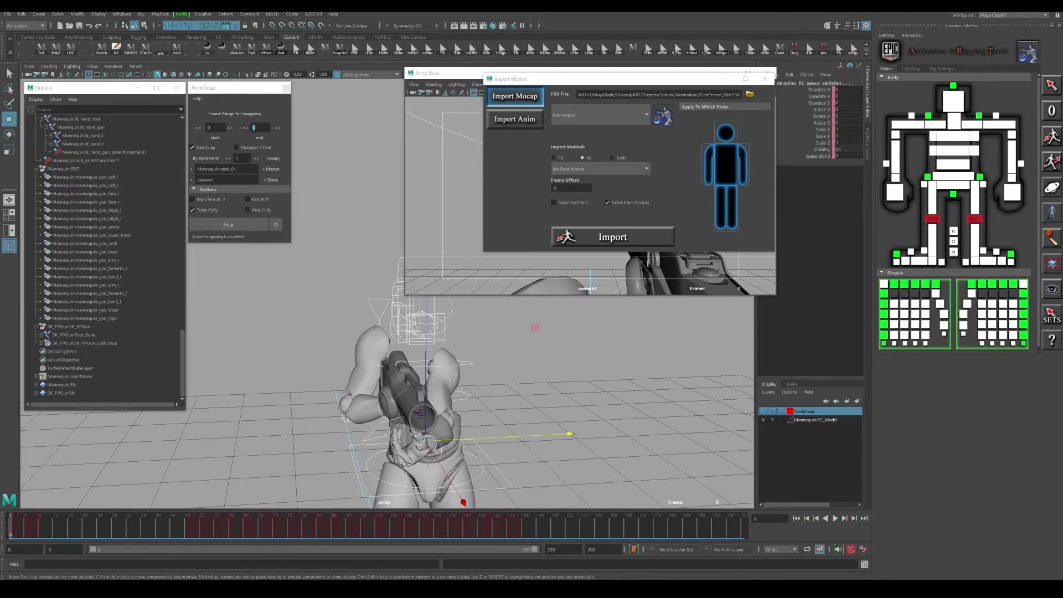
{"action": "key", "text": "alt+v"}
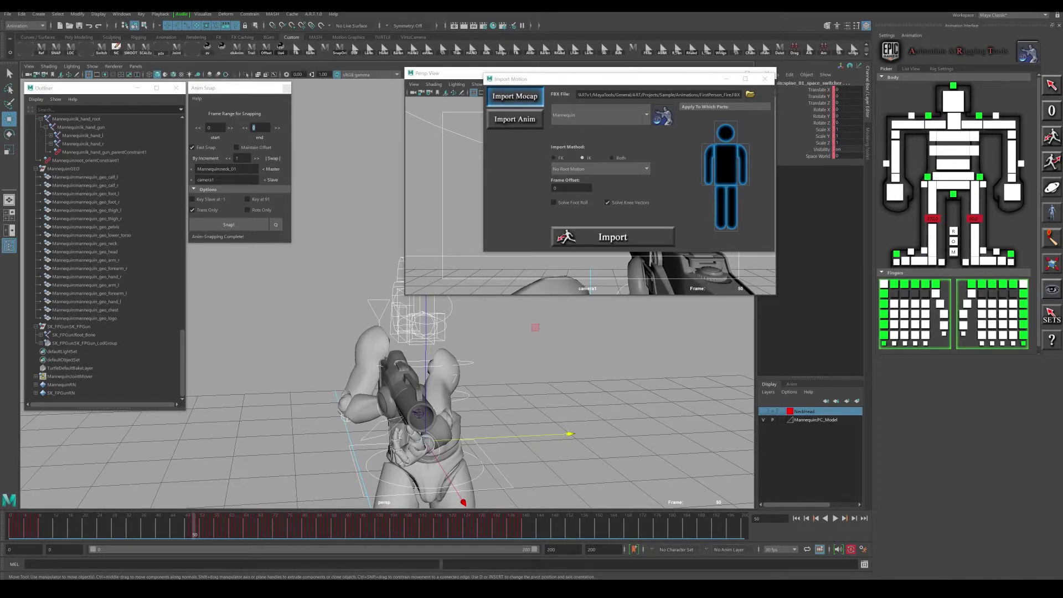
Step: Play the timeline from frame 0 to 140 to examine how the fire motion leads into the pasted animation
{"action": "key", "text": "alt+shift+v"}
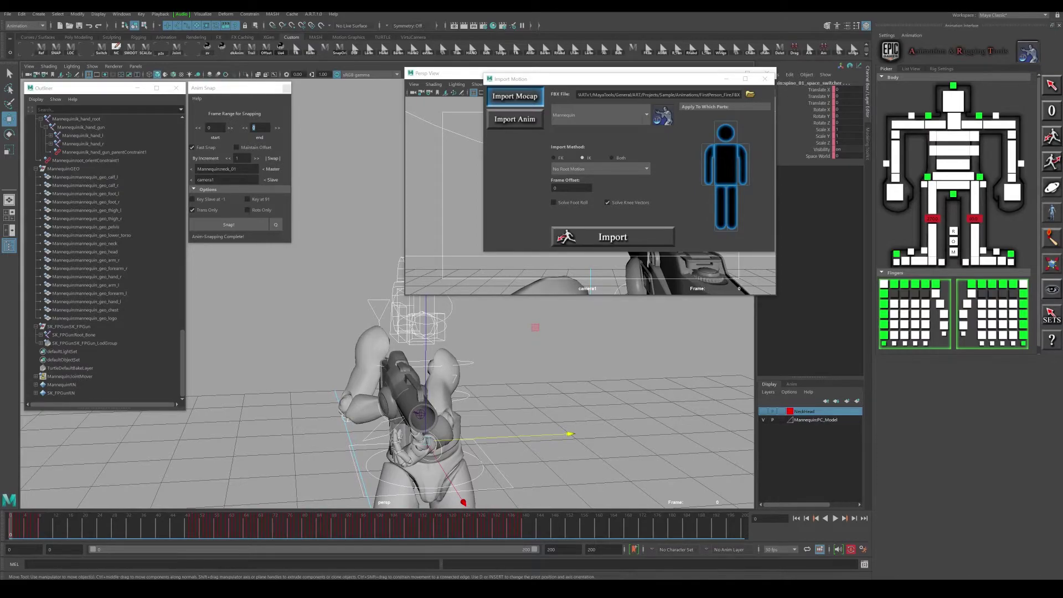
{"action": "key", "text": "alt+v"}
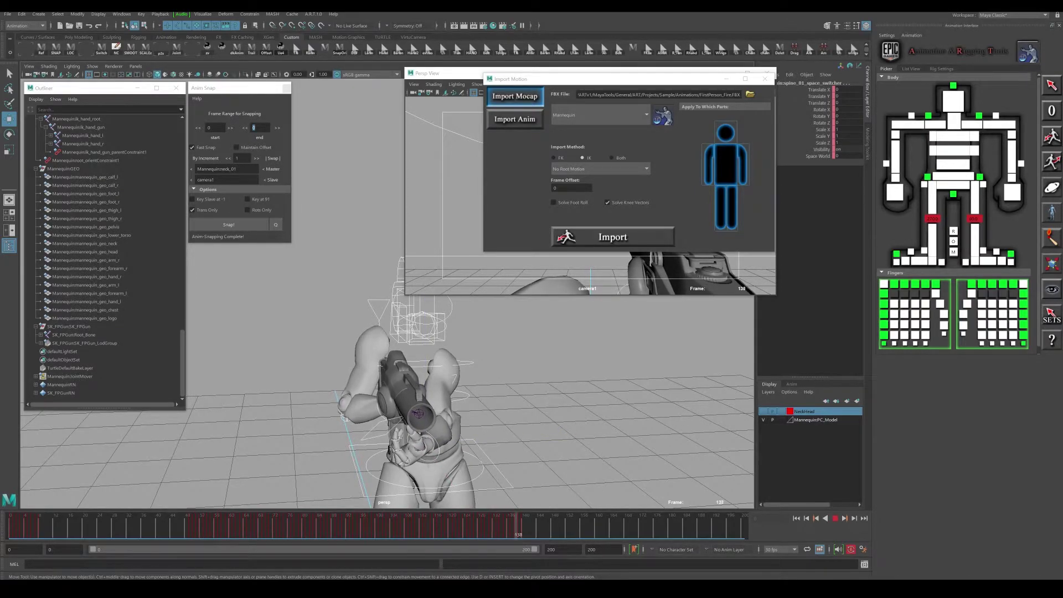
{"action": "key", "text": "alt+v"}
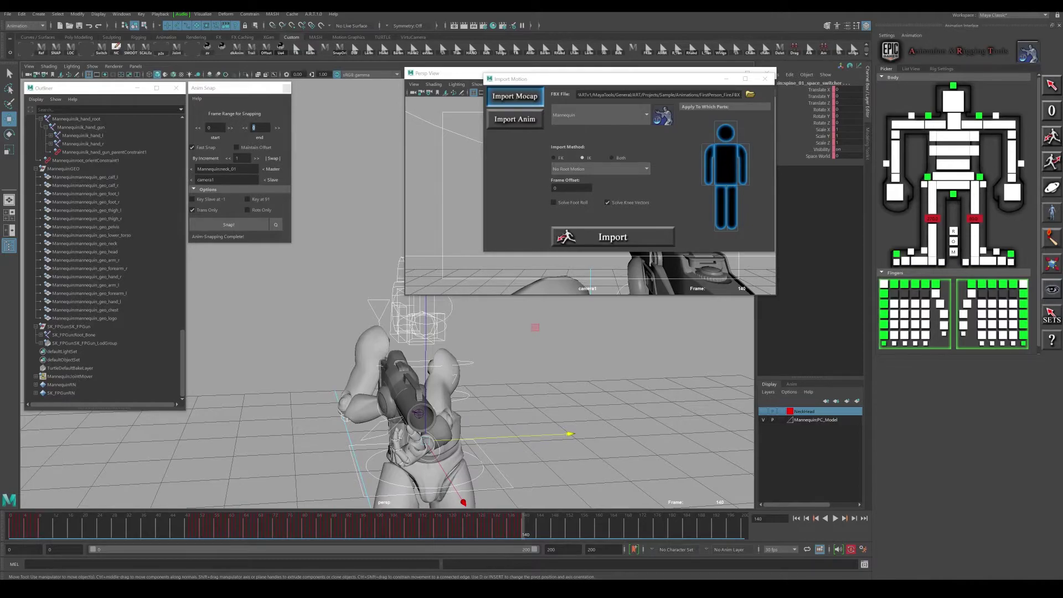
{"action": "left_click_drag", "start_coordinate": [523, 525], "coordinate": [40, 526]}
{"action": "key", "text": "alt+shift+v"}
{"action": "key", "text": "alt+v"}
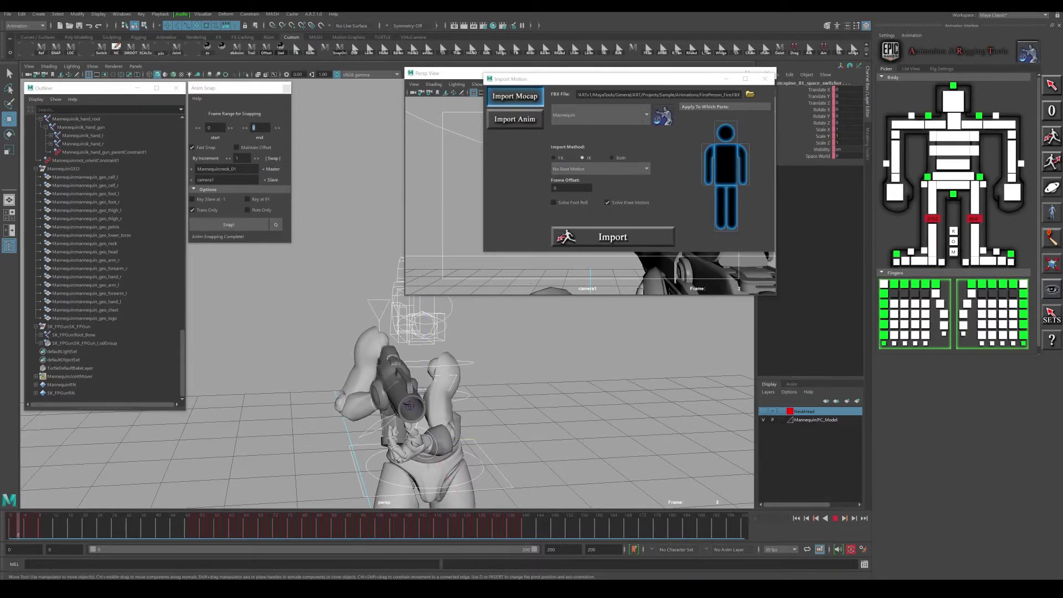
{"action": "key", "text": "alt+v"}
{"action": "key", "text": "alt+shift+v"}
{"action": "key", "text": "alt+v"}
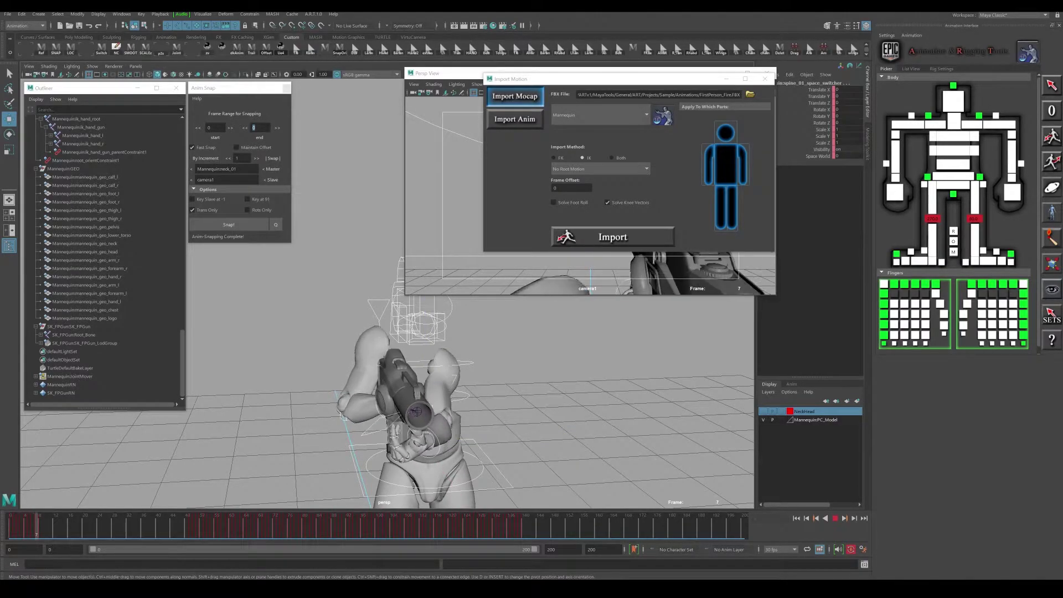
{"action": "key", "text": "alt+v"}
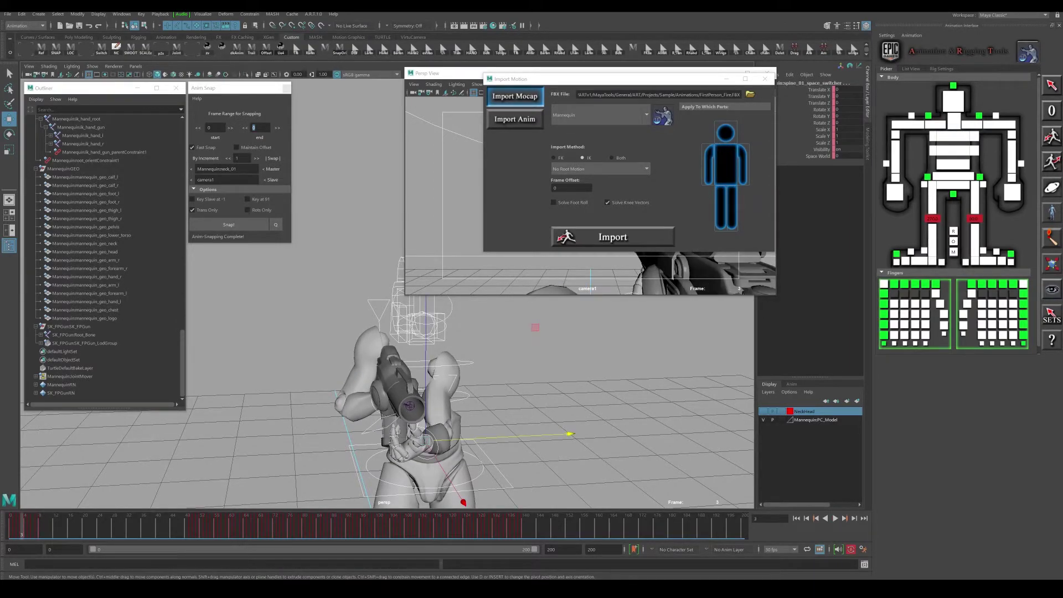
{"action": "key", "text": "alt+shift+v"}
{"action": "key", "text": "alt+v"}
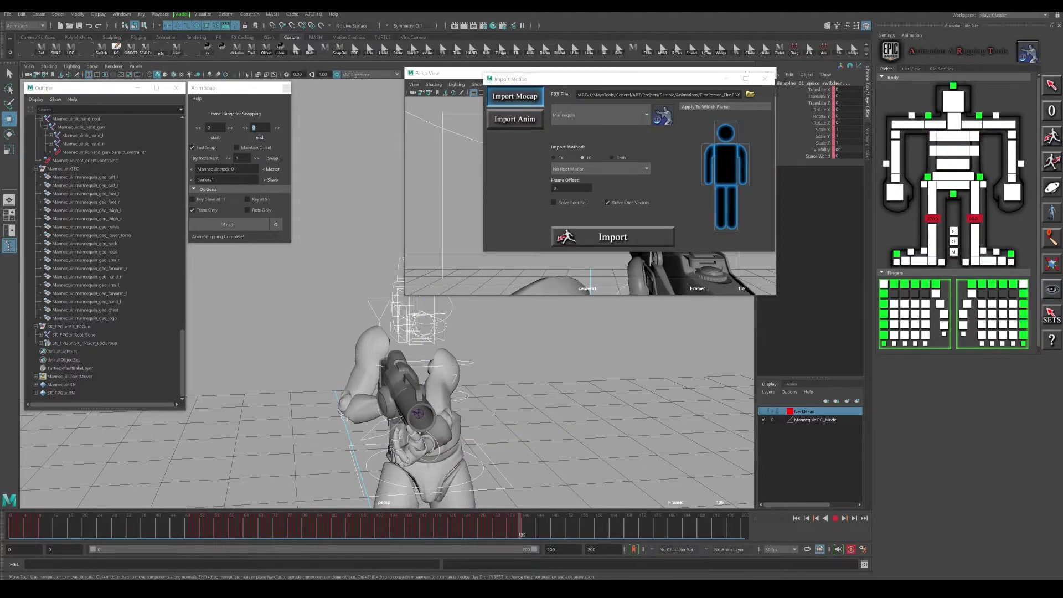
{"action": "key", "text": "alt+v"}
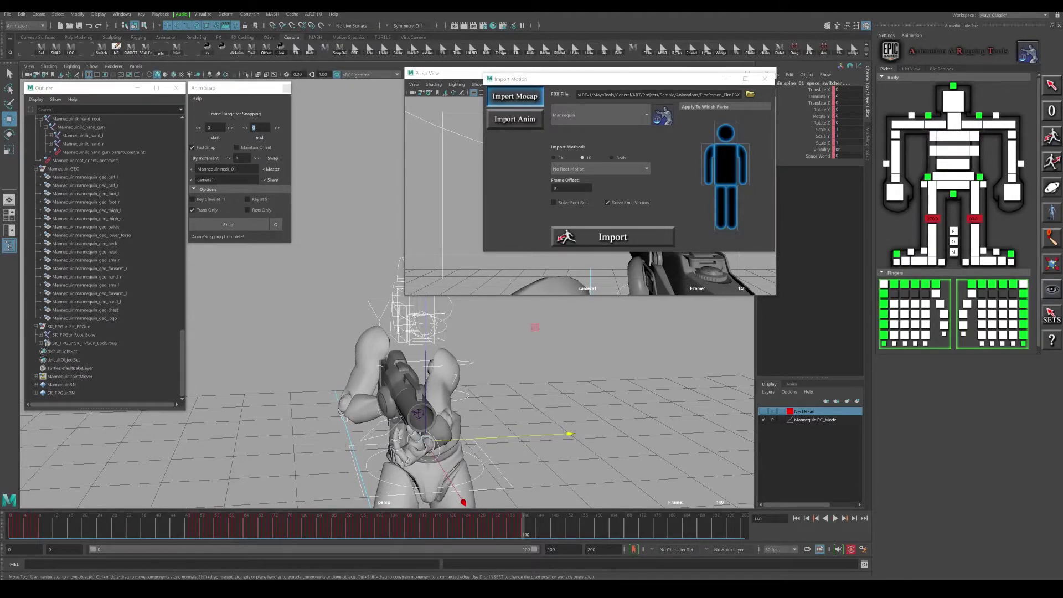
Step: Inspect the character's arms and weapon around frame 48, just before the pasted keys begin
{"action": "left_click_drag", "start_coordinate": [10, 526], "coordinate": [40, 526]}
{"action": "key", "text": "alt+v"}
{"action": "left_click_drag", "start_coordinate": [387, 382], "coordinate": [426, 376], "text": "alt"}
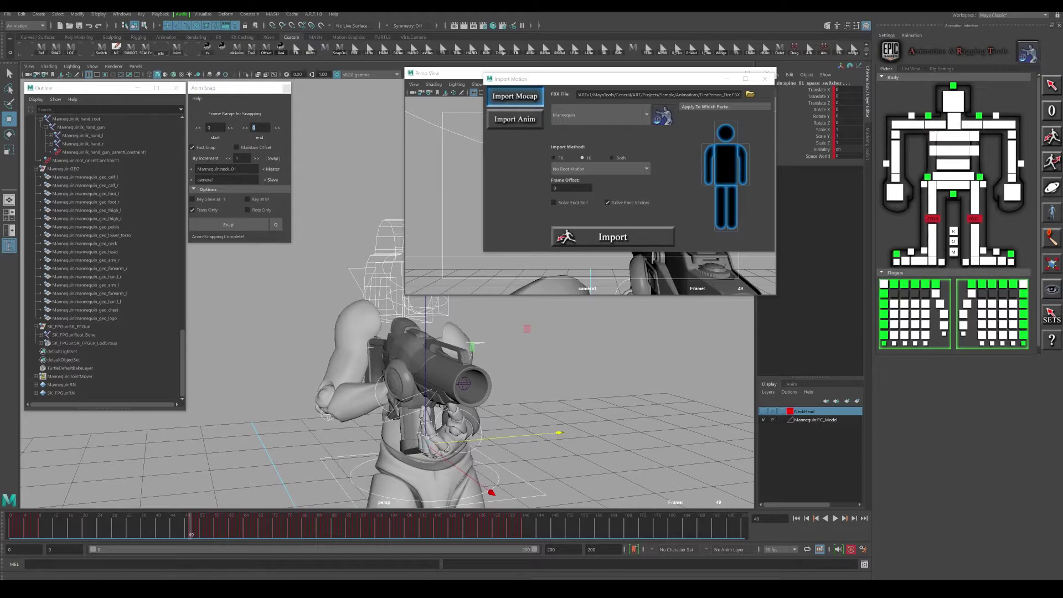
Step: Shorten the playback range to end at frame 148 and copy the selected controls' keys at frame 50
{"action": "left_click_drag", "start_coordinate": [534, 549], "coordinate": [423, 549]}
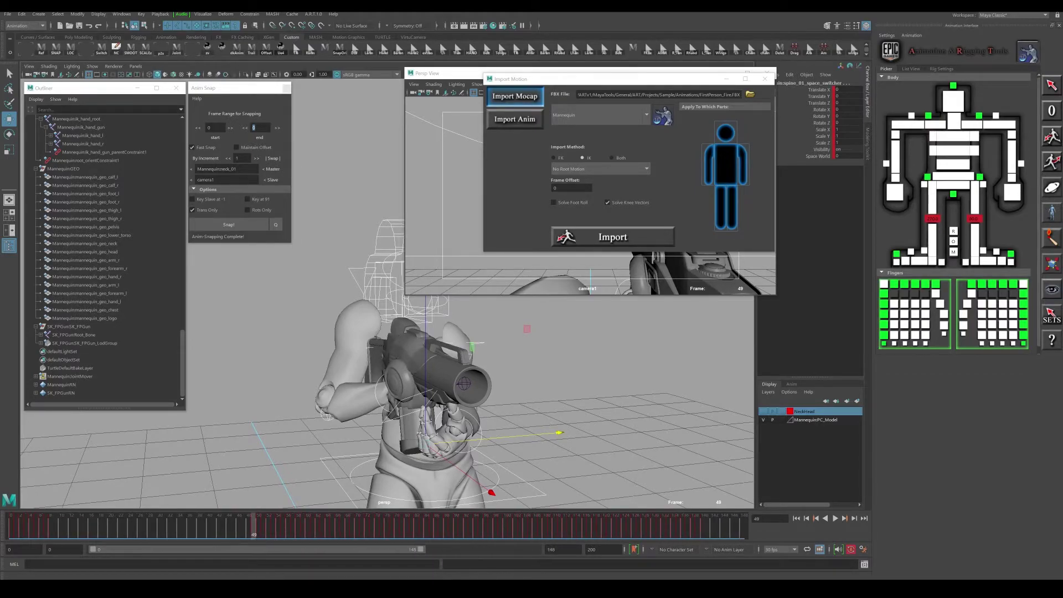
{"action": "key", "text": "alt+period"}
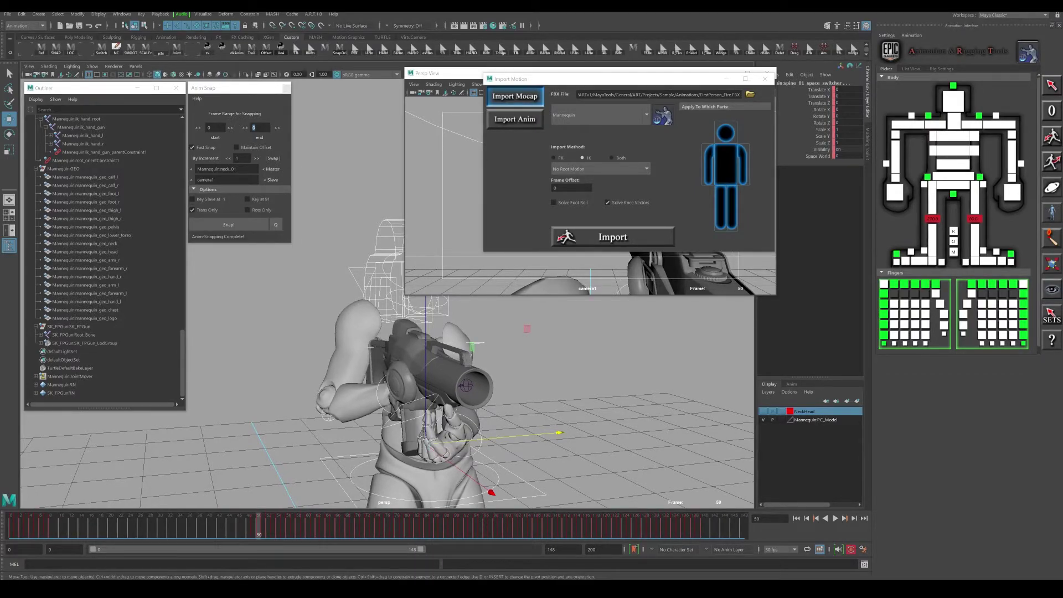
{"action": "right_click", "coordinate": [257, 528]}
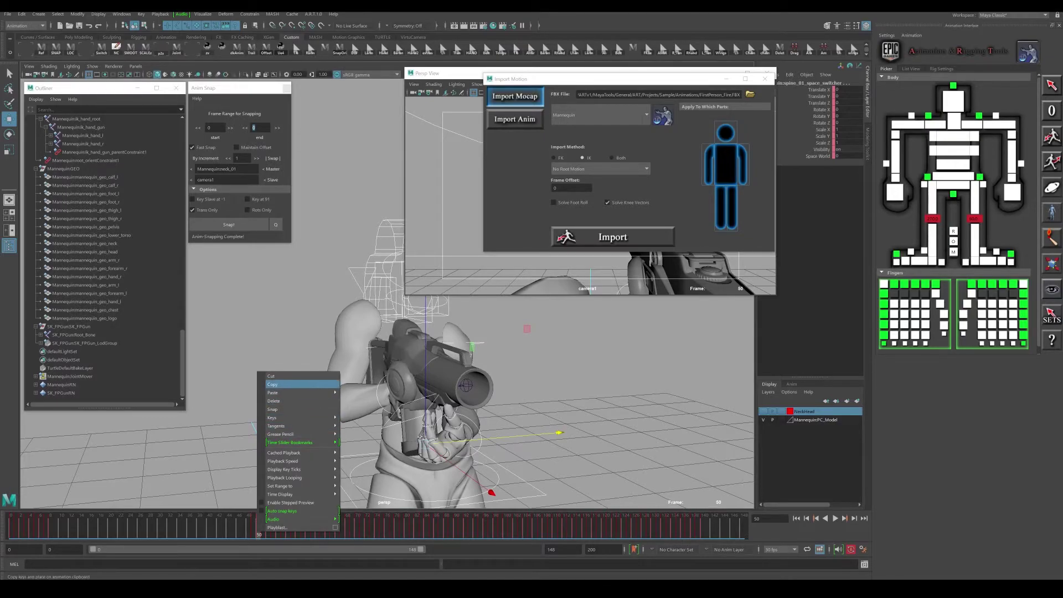
{"action": "left_click", "coordinate": [293, 383]}
Step: Paste the copied frame 50 pose onto frame 0 of the fire animation
{"action": "key", "text": "alt+shift+v"}
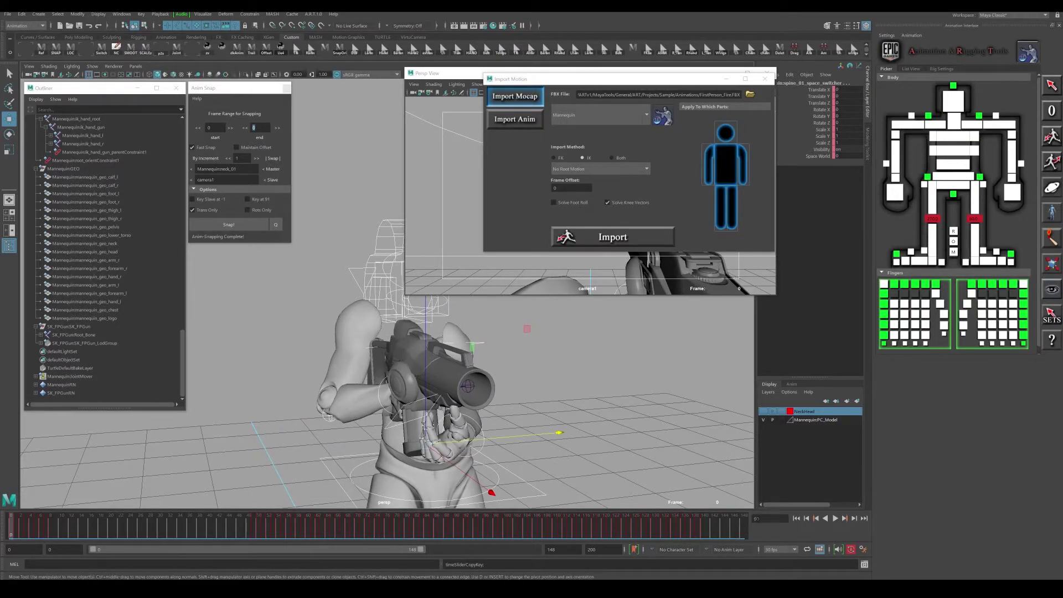
{"action": "key", "text": "alt+period"}
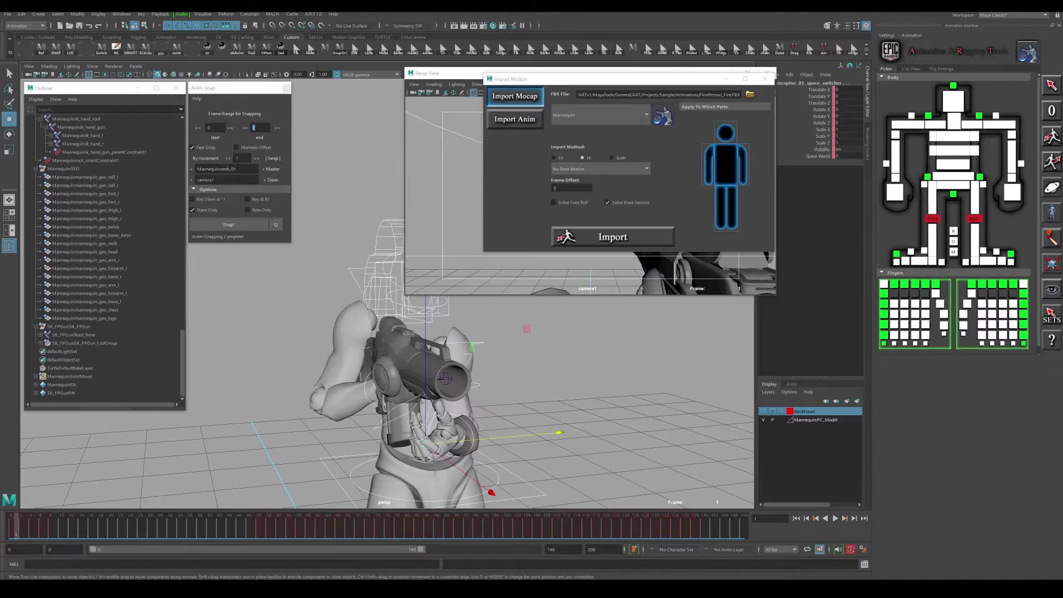
{"action": "key", "text": "alt+comma"}
{"action": "key", "text": "alt+period"}
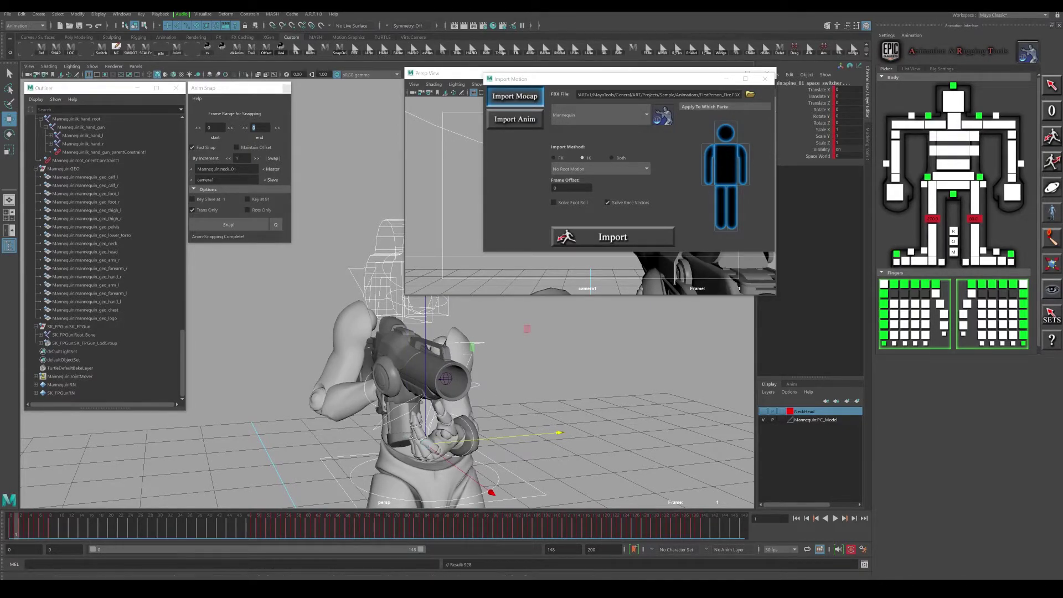
{"action": "key", "text": "alt+comma"}
{"action": "right_click", "coordinate": [12, 530]}
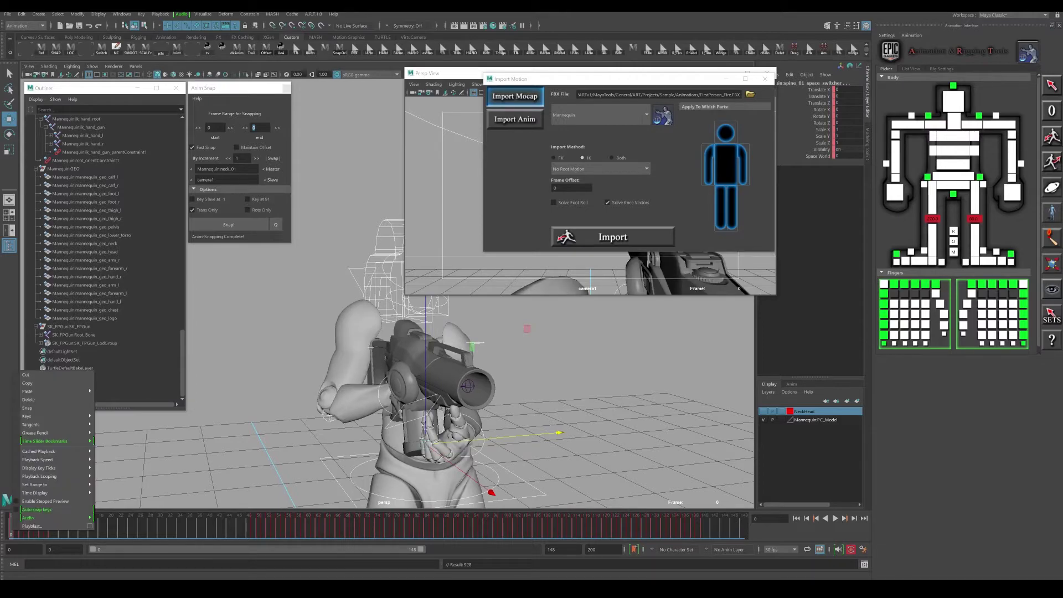
{"action": "mouse_move", "coordinate": [55, 391]}
{"action": "left_click", "coordinate": [110, 391]}
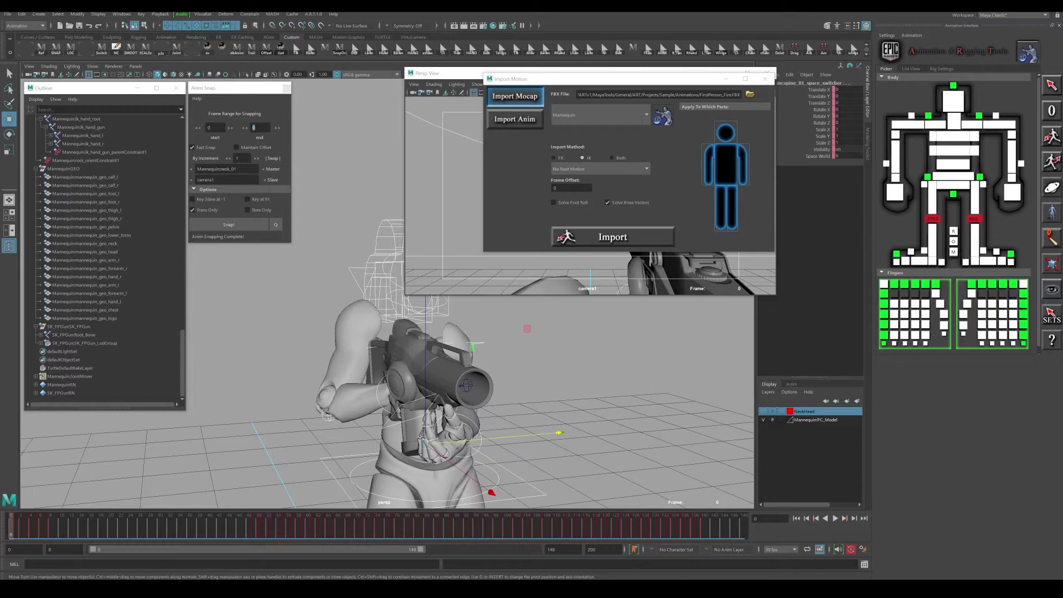
Step: Compare the pose at frame 0 with frame 50 and scrub the opening frames from a side view of the weapon
{"action": "left_click", "coordinate": [258, 526]}
{"action": "left_click", "coordinate": [11, 526]}
{"action": "left_click_drag", "start_coordinate": [11, 526], "coordinate": [66, 527]}
{"action": "left_click_drag", "start_coordinate": [387, 387], "coordinate": [542, 392], "text": "alt"}
{"action": "left_click_drag", "start_coordinate": [66, 526], "coordinate": [11, 526]}
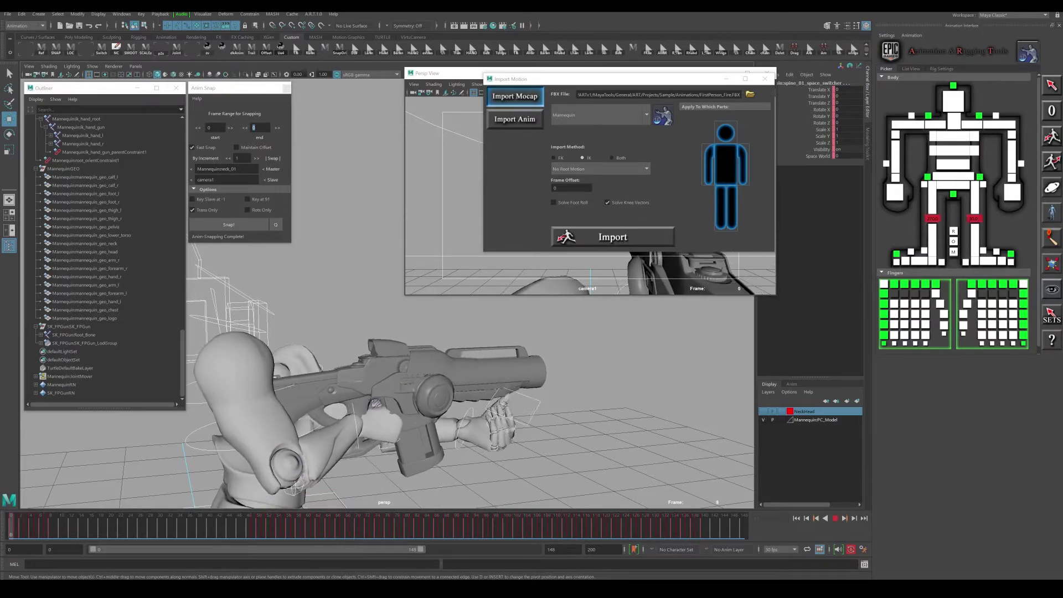
Step: Move the Import Motion window off the camera view and view the character's arms and weapon from behind
{"action": "left_click_drag", "start_coordinate": [673, 78], "coordinate": [809, 312]}
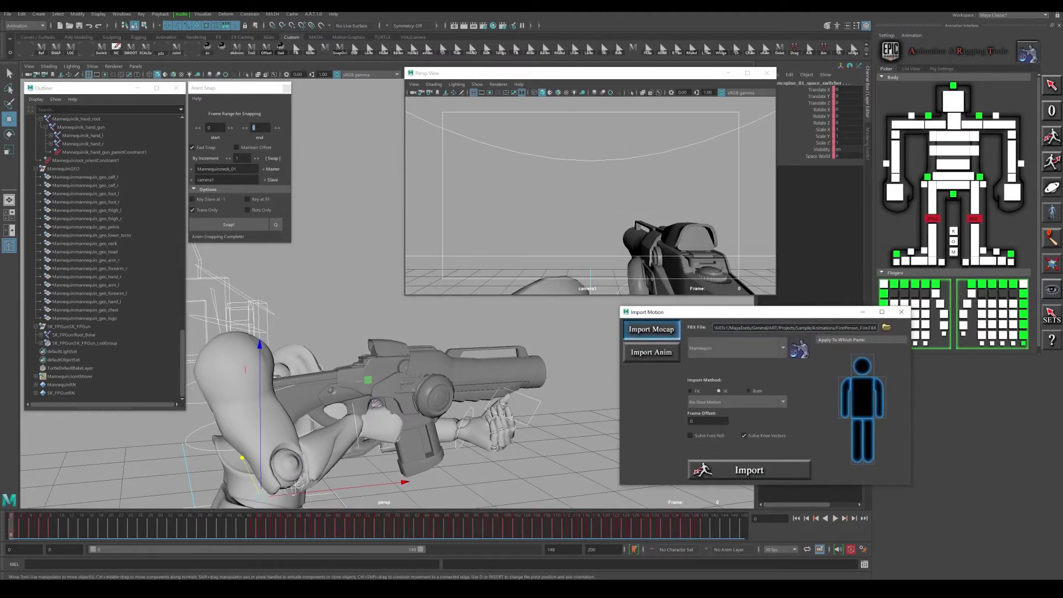
{"action": "left_click_drag", "start_coordinate": [487, 365], "coordinate": [573, 403], "text": "alt"}
{"action": "left_click_drag", "start_coordinate": [421, 343], "coordinate": [438, 332], "text": "alt"}
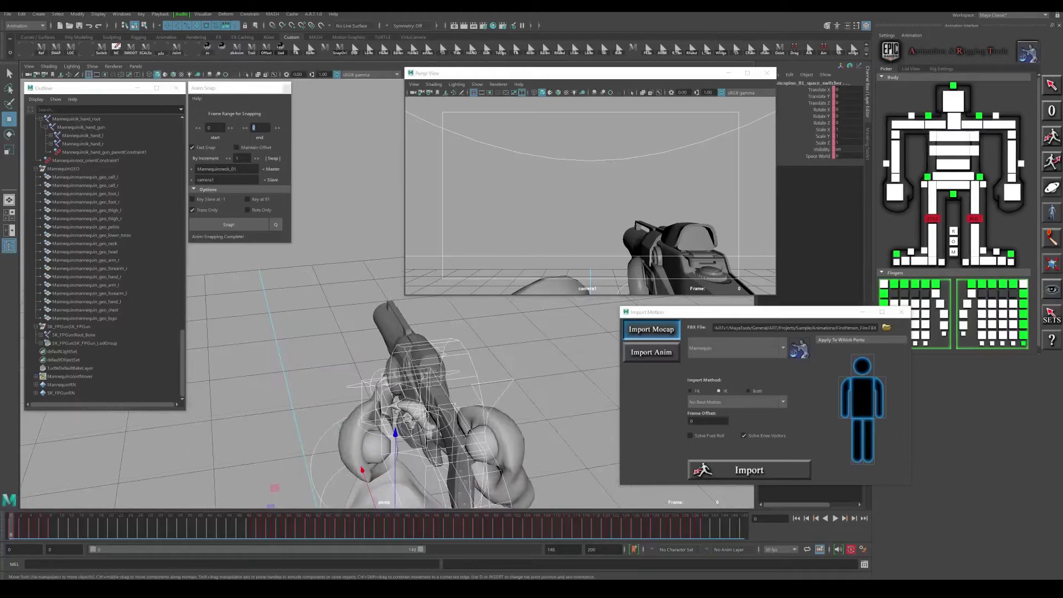
Step: Advance from frame 0 through the fire motion and the pasted animation to examine the full sequence, then return to frame 50
{"action": "key", "text": "period"}
{"action": "key", "text": "period"}
{"action": "key", "text": "period"}
{"action": "key", "text": "period"}
{"action": "key", "text": "period"}
{"action": "key", "text": "period"}
{"action": "key", "text": "period"}
{"action": "key", "text": "period"}
{"action": "key", "text": "period"}
{"action": "key", "text": "period"}
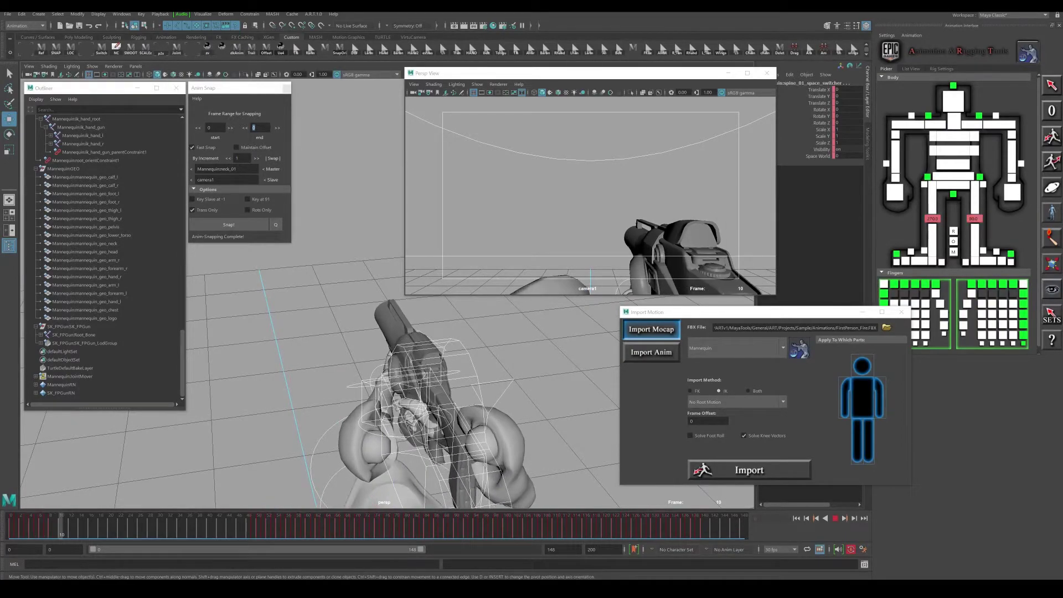
{"action": "mouse_move", "coordinate": [61, 526]}
{"action": "left_mouse_down"}
{"action": "mouse_move", "coordinate": [21, 526]}
{"action": "mouse_move", "coordinate": [669, 526]}
{"action": "left_mouse_up"}
{"action": "key", "text": "comma"}
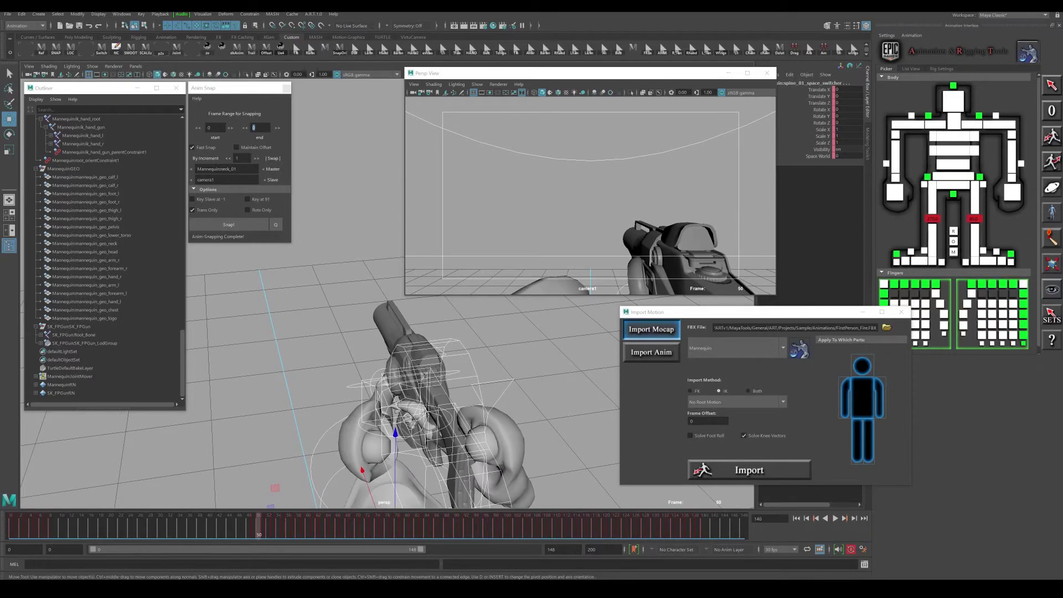
Step: Replay the animation from frame 50 onward while viewing the arms and weapon from above and behind
{"action": "key", "text": "alt+v"}
{"action": "left_click_drag", "start_coordinate": [399, 382], "coordinate": [338, 369], "text": "alt"}
{"action": "left_click_drag", "start_coordinate": [259, 525], "coordinate": [704, 526]}
{"action": "key", "text": "alt+v"}
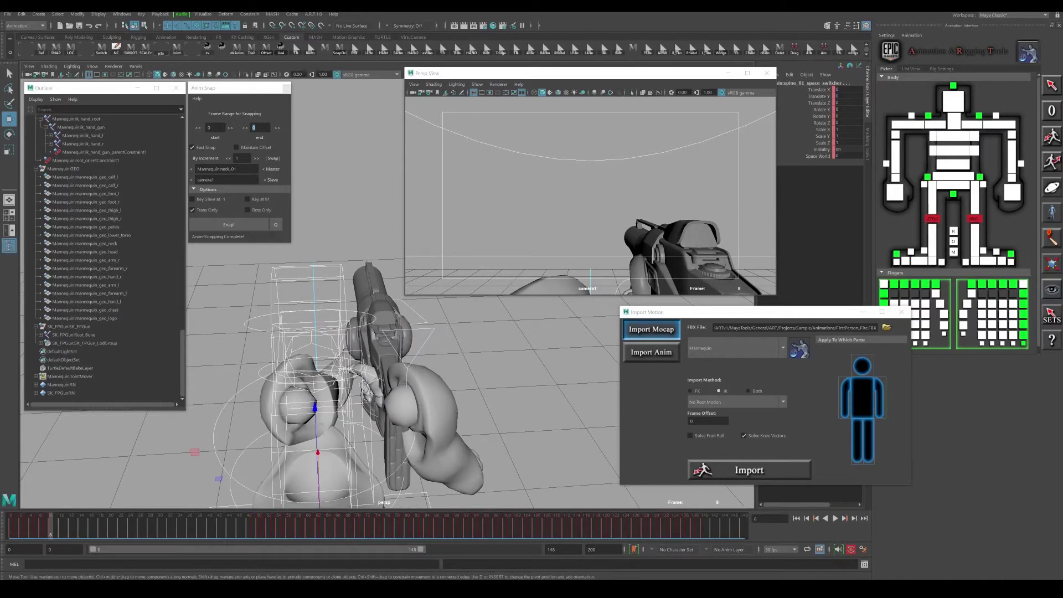
Step: Compare the poses at frames 0 and 8, playing and scrubbing the fire motion between them
{"action": "middle_click_drag", "start_coordinate": [343, 388], "coordinate": [432, 376], "text": "alt"}
{"action": "left_click_drag", "start_coordinate": [399, 382], "coordinate": [426, 392], "text": "alt"}
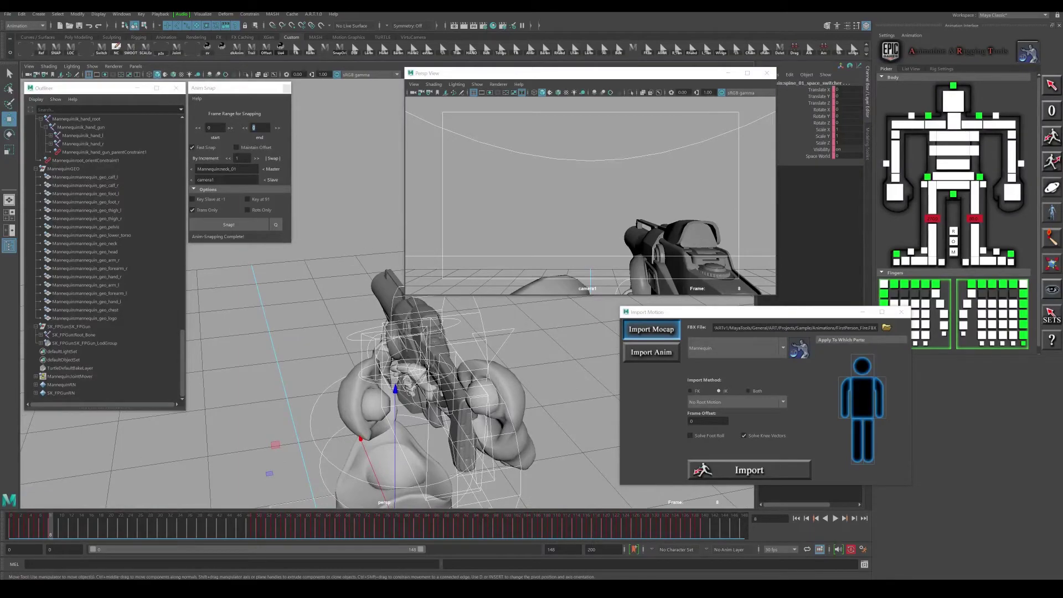
{"action": "key", "text": "alt+v"}
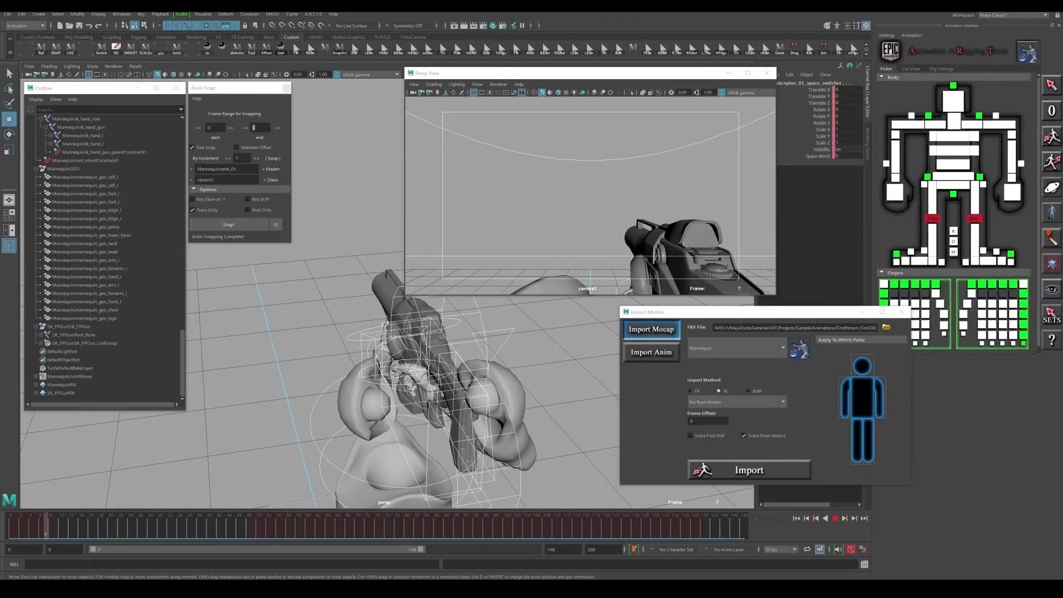
{"action": "key", "text": "alt+v"}
{"action": "key", "text": "alt+shift+v"}
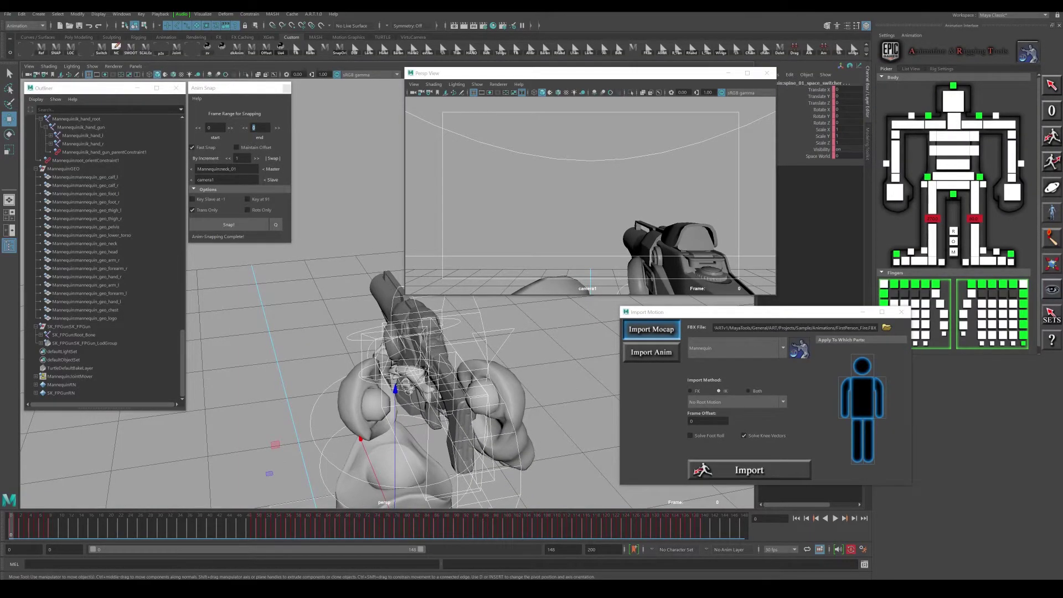
{"action": "left_click", "coordinate": [51, 526]}
{"action": "key", "text": "alt+shift+v"}
{"action": "left_click", "coordinate": [51, 526]}
{"action": "key", "text": "alt+shift+v"}
{"action": "left_click_drag", "start_coordinate": [10, 526], "coordinate": [50, 526]}
{"action": "key", "text": "alt+v"}
{"action": "key", "text": "alt+v"}
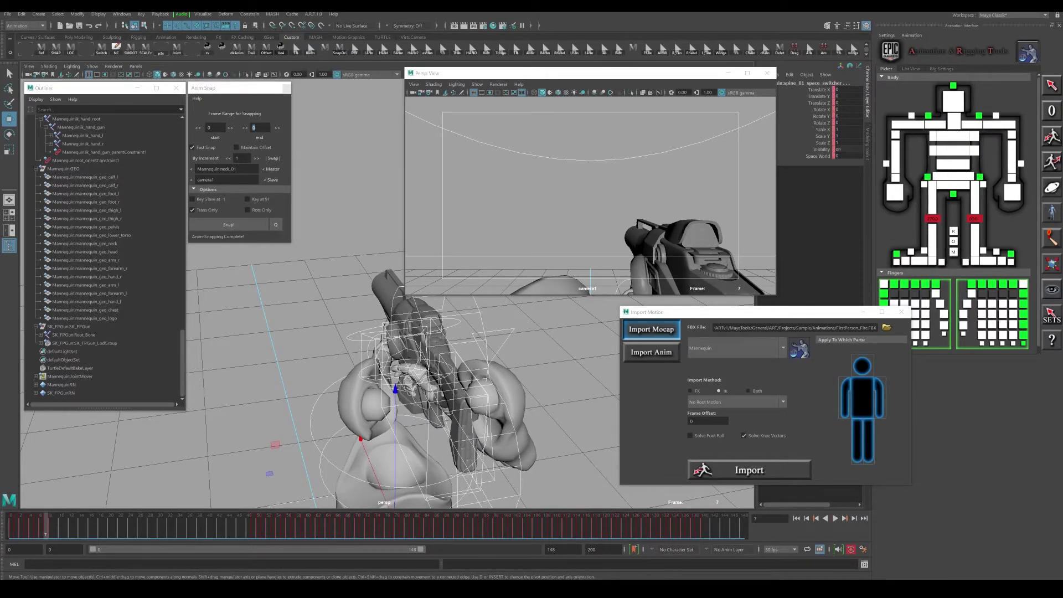
Step: Set the playback range to end at frame 8, loop the fire animation, and compare its first and last frames
{"action": "double_click", "coordinate": [553, 549]}
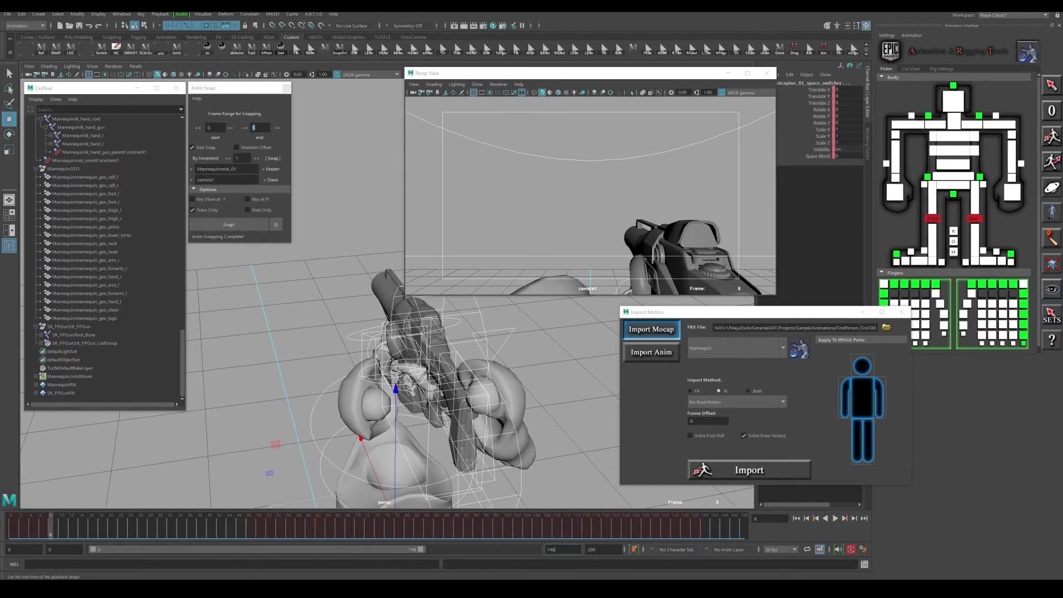
{"action": "type", "text": "8"}
{"action": "key", "text": "Return"}
{"action": "middle_click_drag", "start_coordinate": [420, 399], "coordinate": [422, 399], "text": "alt"}
{"action": "key", "text": "alt+v"}
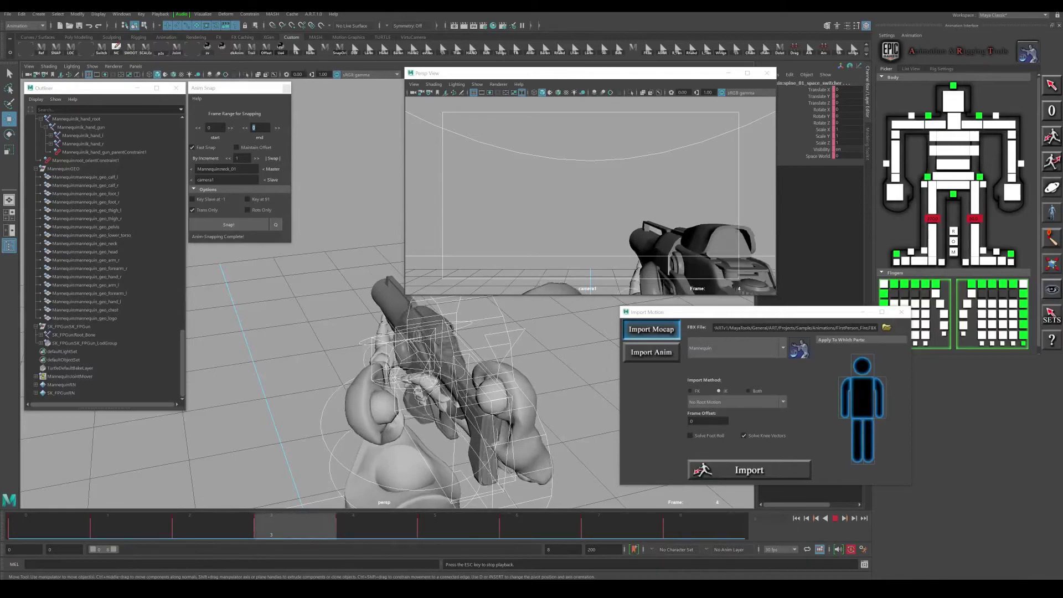
{"action": "key", "text": "Escape"}
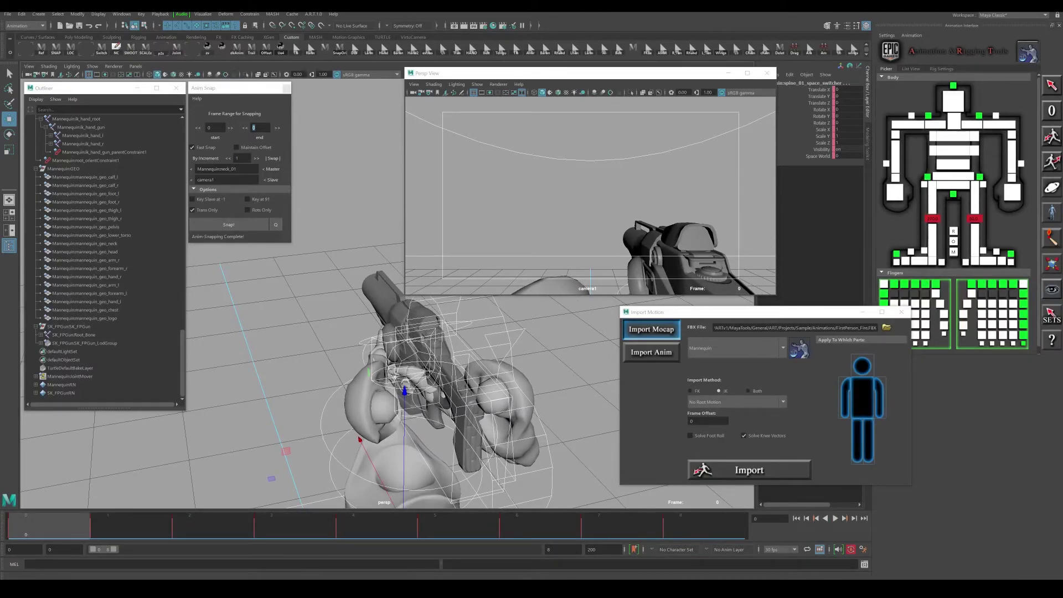
{"action": "key", "text": "comma"}
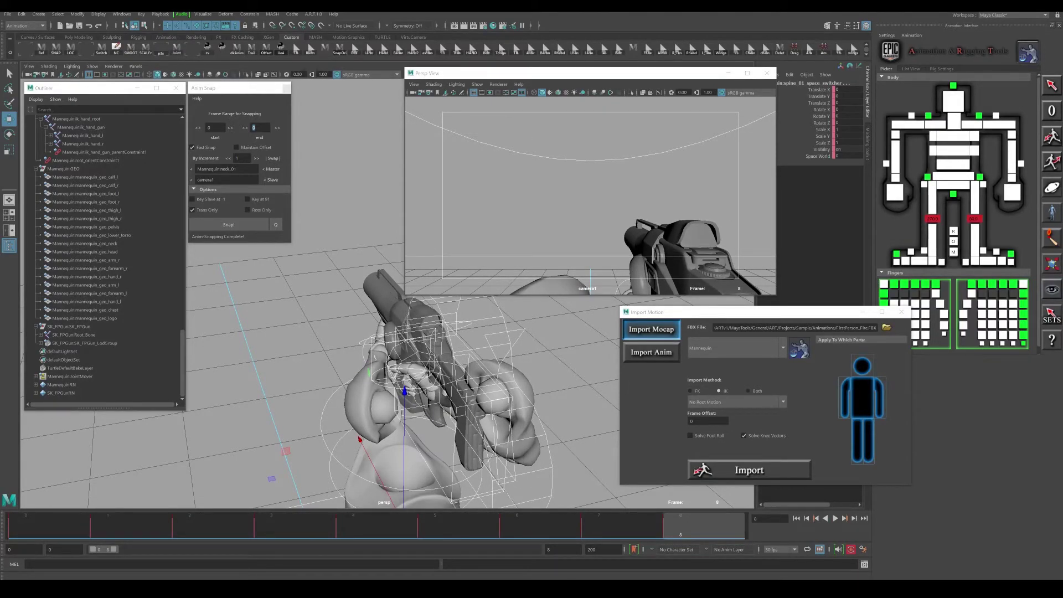
{"action": "key", "text": "alt+shift+comma"}
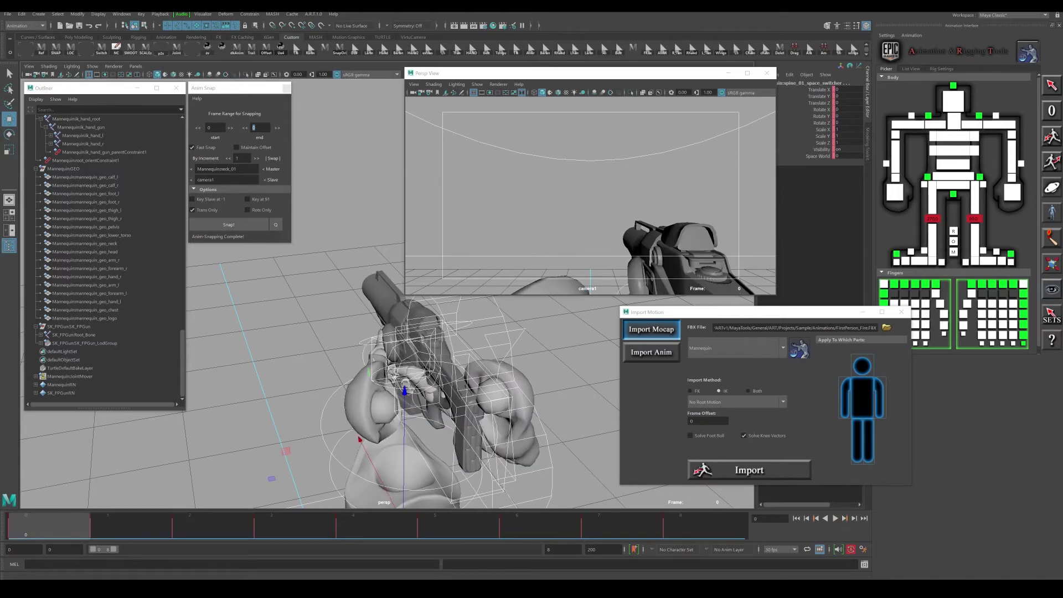
Step: Extend the playback range to end at frame 193 and inspect the weapon pose at frame 50
{"action": "left_click_drag", "start_coordinate": [114, 549], "coordinate": [519, 550]}
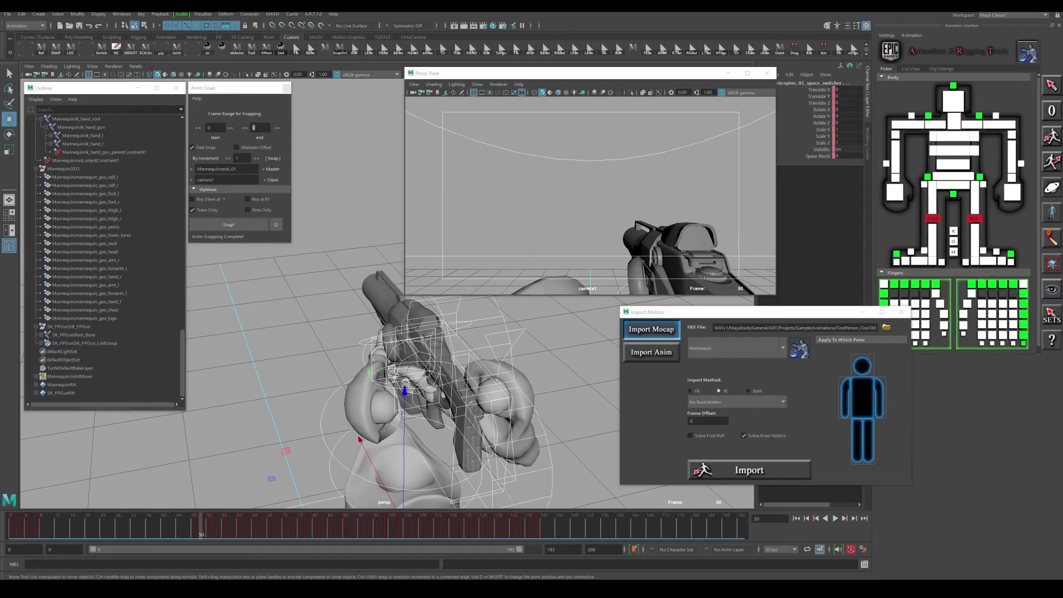
{"action": "left_click_drag", "start_coordinate": [387, 377], "coordinate": [429, 363], "text": "alt"}
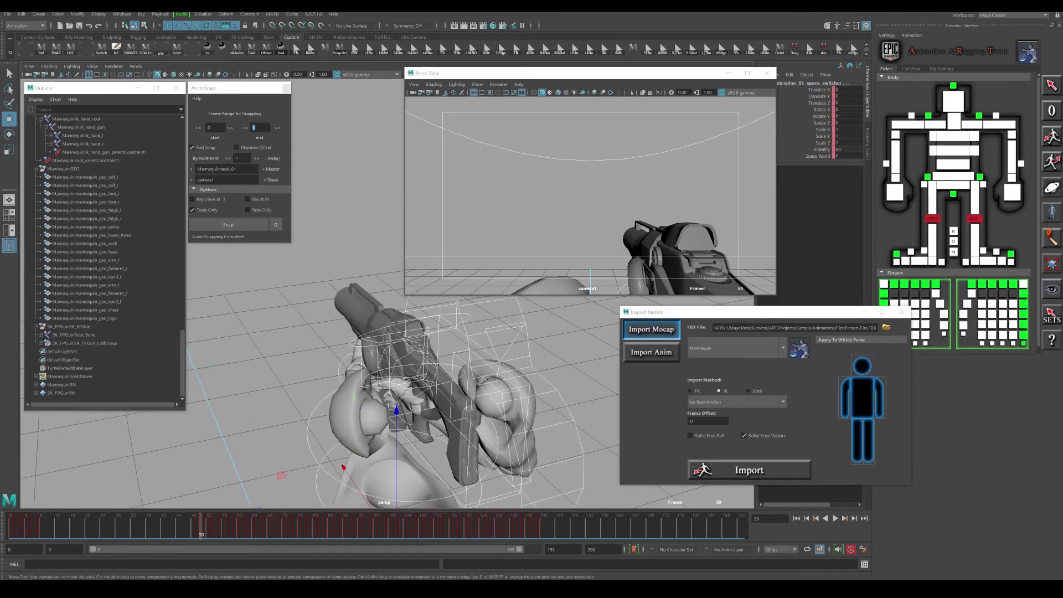